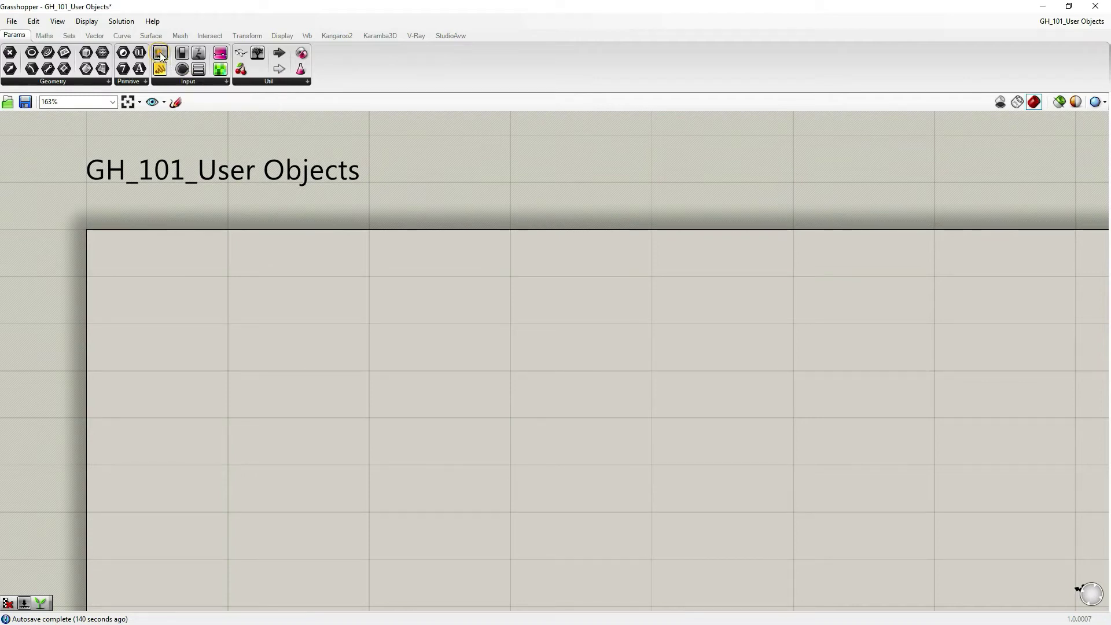
Drag a Number Slider from the Params Input group onto the canvas, showing 0.250
drag(162, 55, 443, 367)
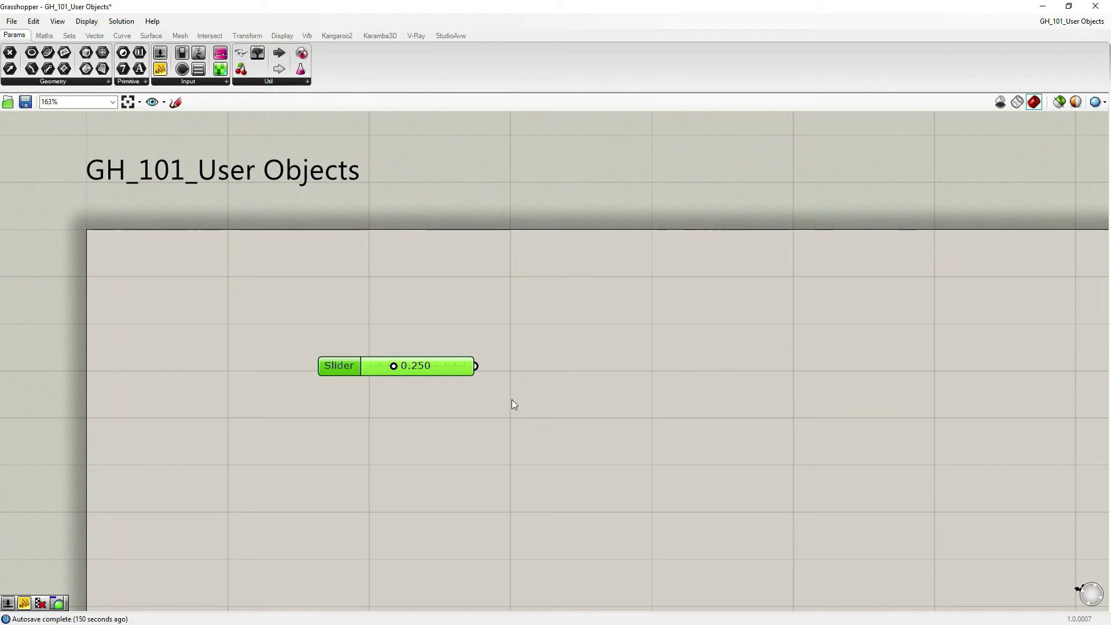
Place a Construct Point component from the Vector tab just right of the slider
click(408, 410)
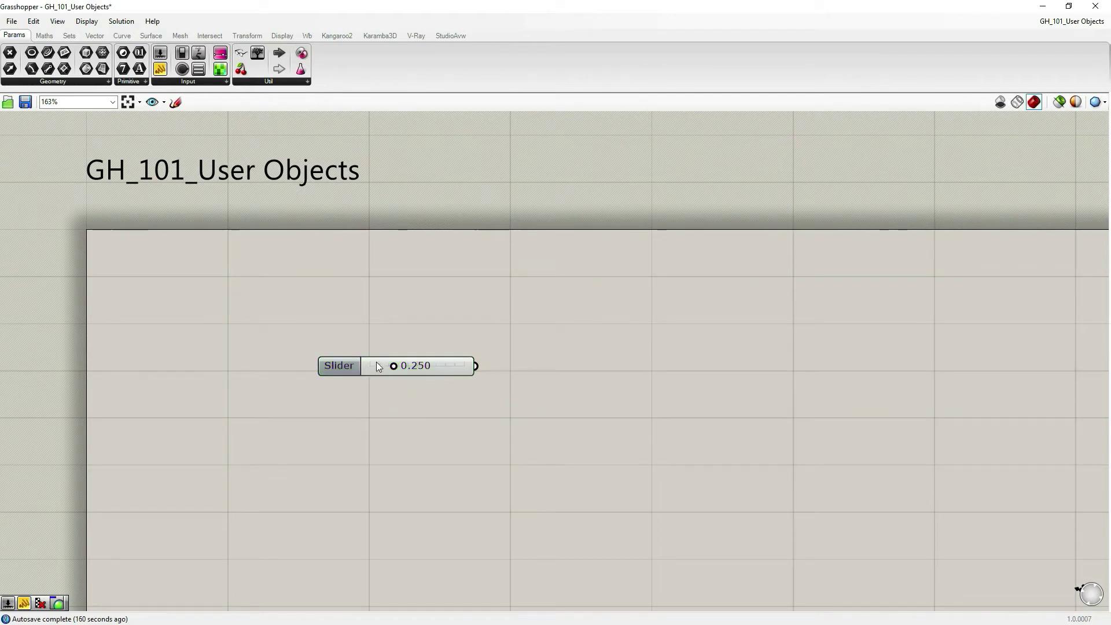
click(96, 37)
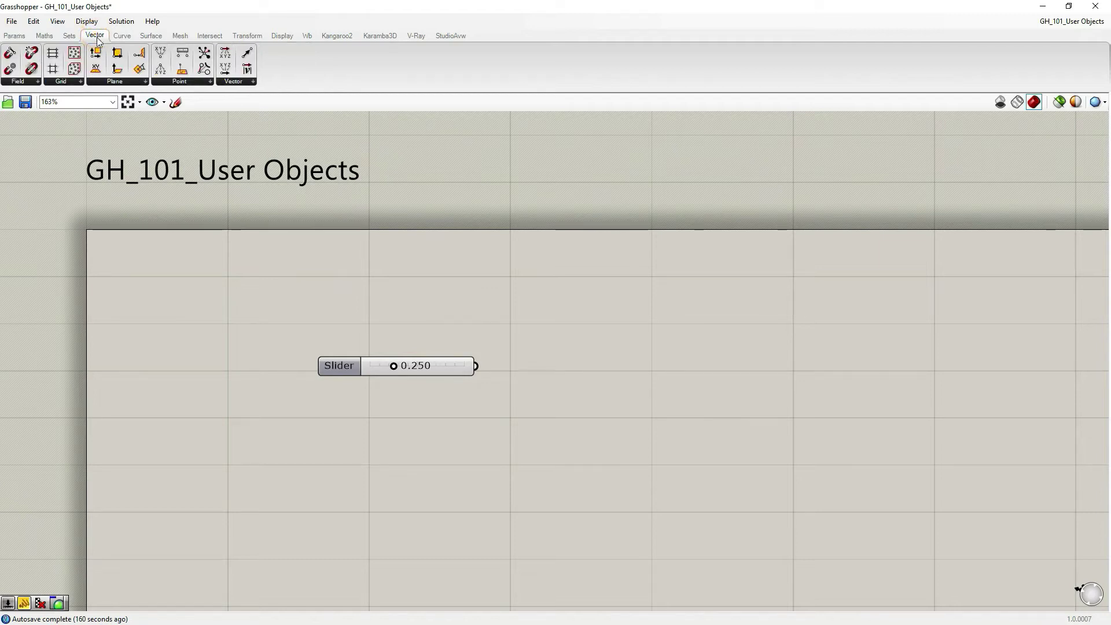
click(161, 53)
click(580, 382)
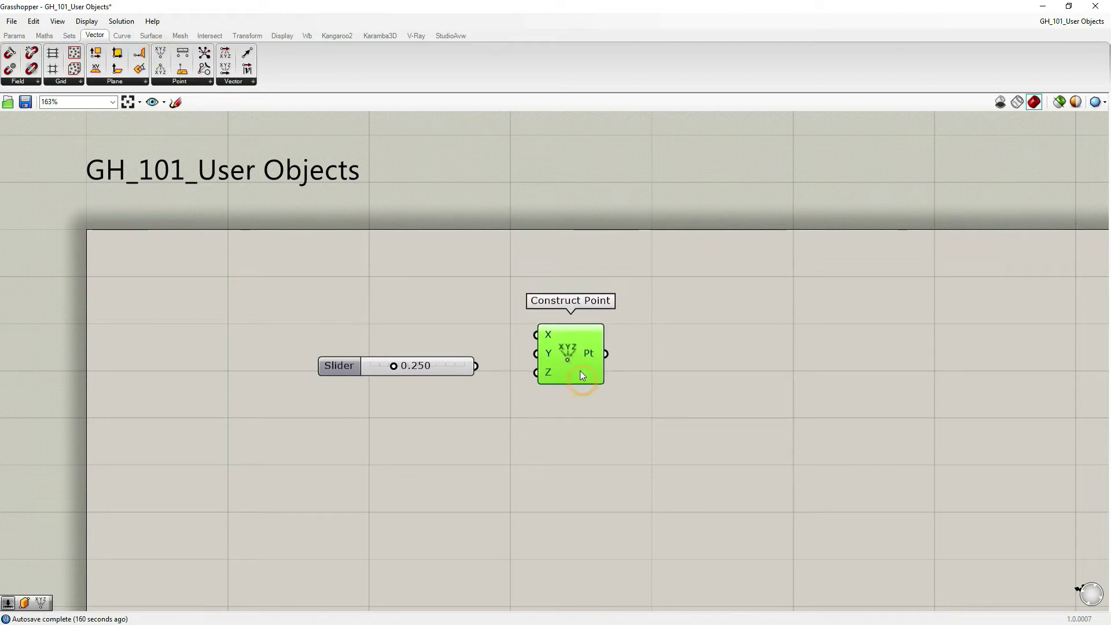
drag(580, 370, 581, 373)
click(553, 439)
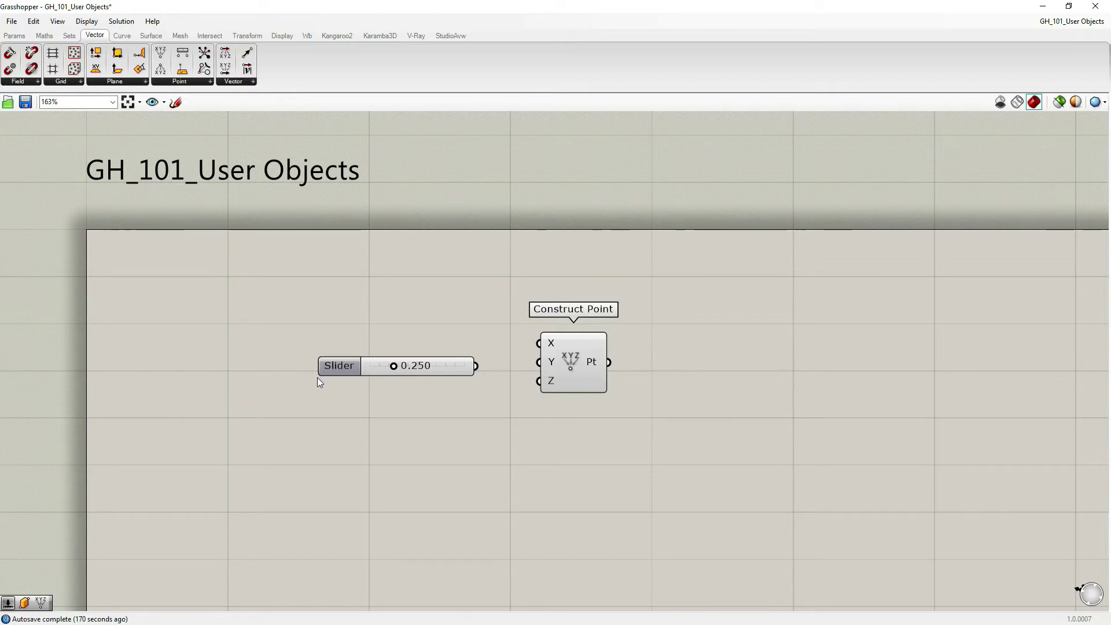
Wire the 0.250 slider's output into Construct Point's X, Y and Z inputs
scroll(322, 374, up, 3)
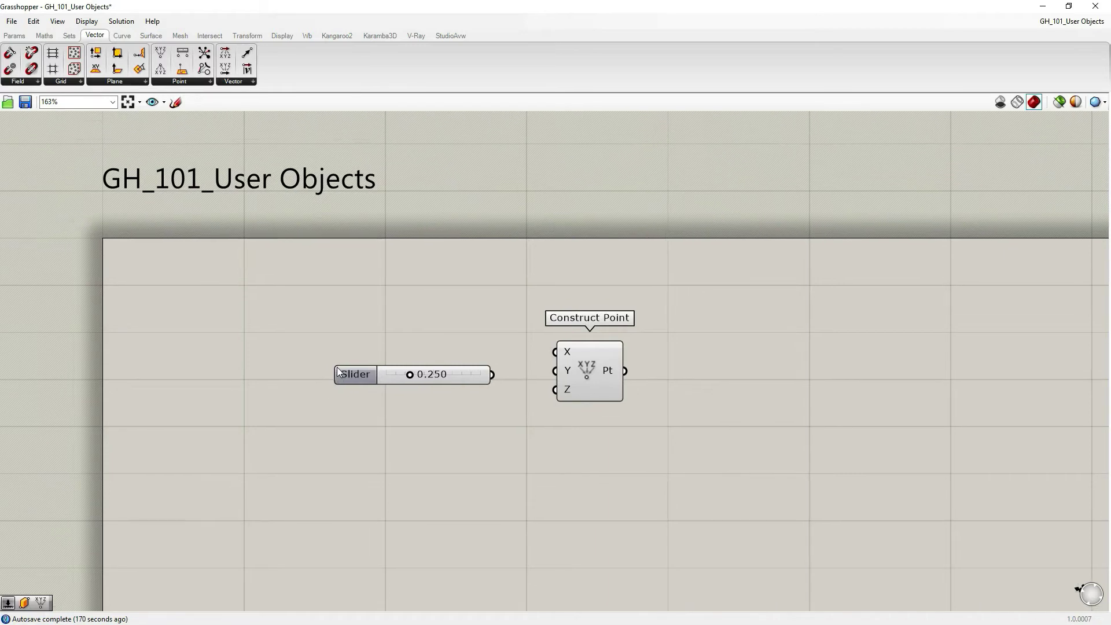
scroll(350, 398, down, 1)
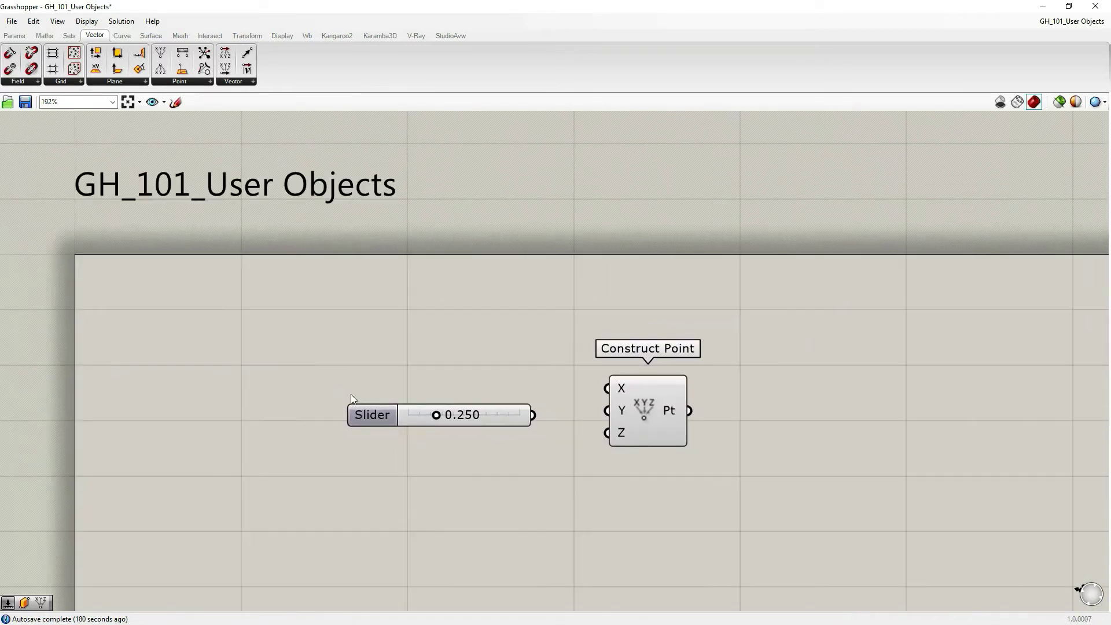
drag(380, 415, 362, 398)
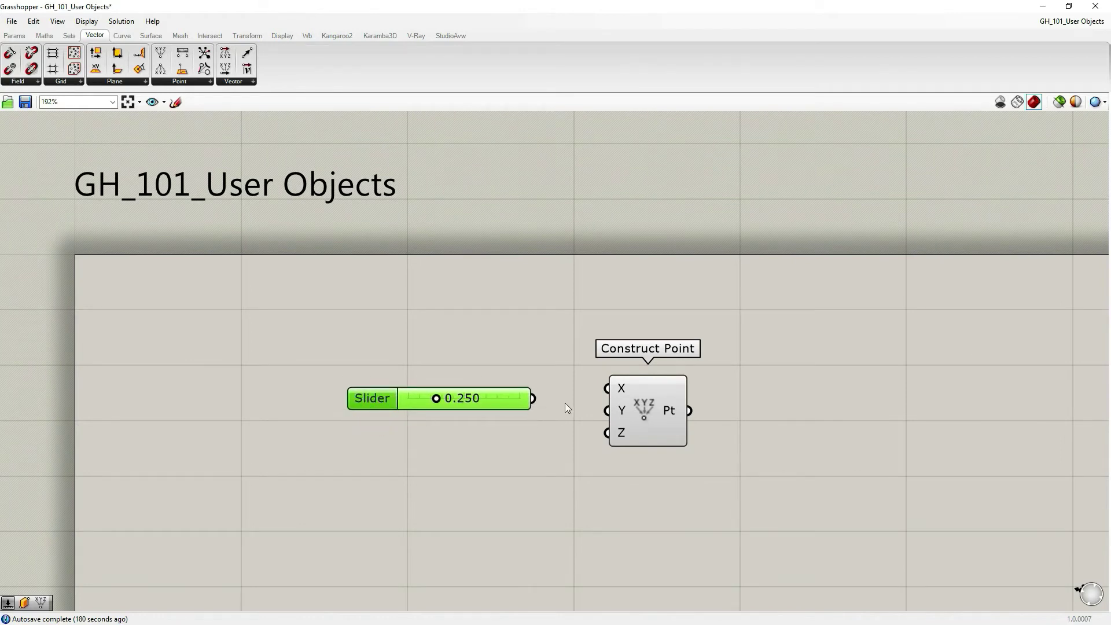
mouse_move(532, 399)
mouse_down()
mouse_move(593, 385)
mouse_move(664, 408)
mouse_up()
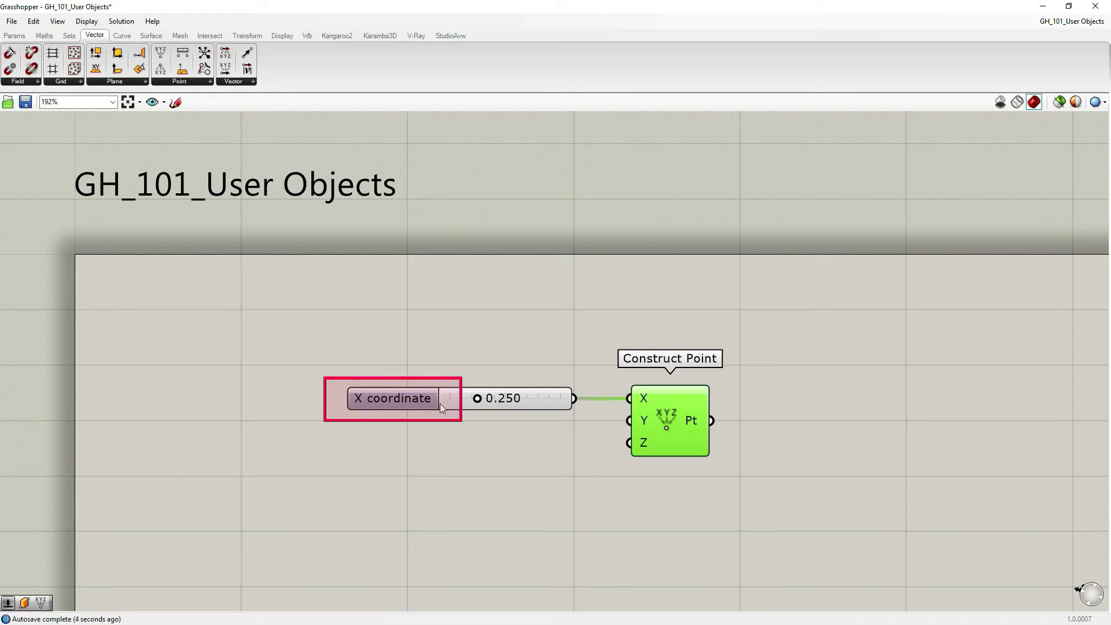
mouse_move(455, 402)
mouse_down()
mouse_move(445, 400)
mouse_move(455, 406)
mouse_up()
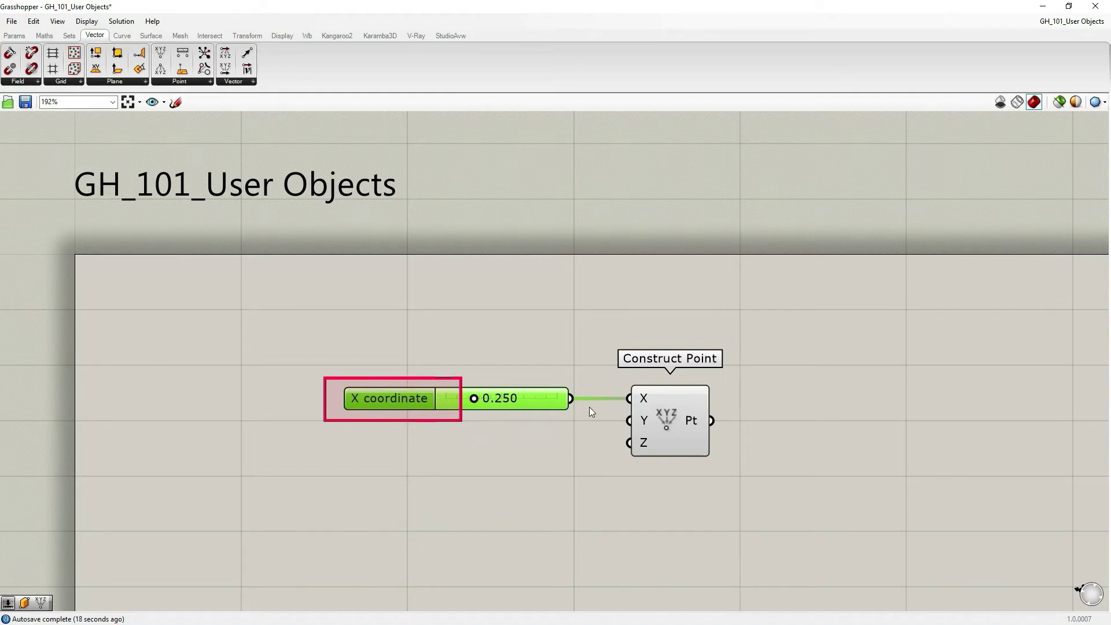
drag(571, 397, 616, 426)
drag(570, 398, 617, 448)
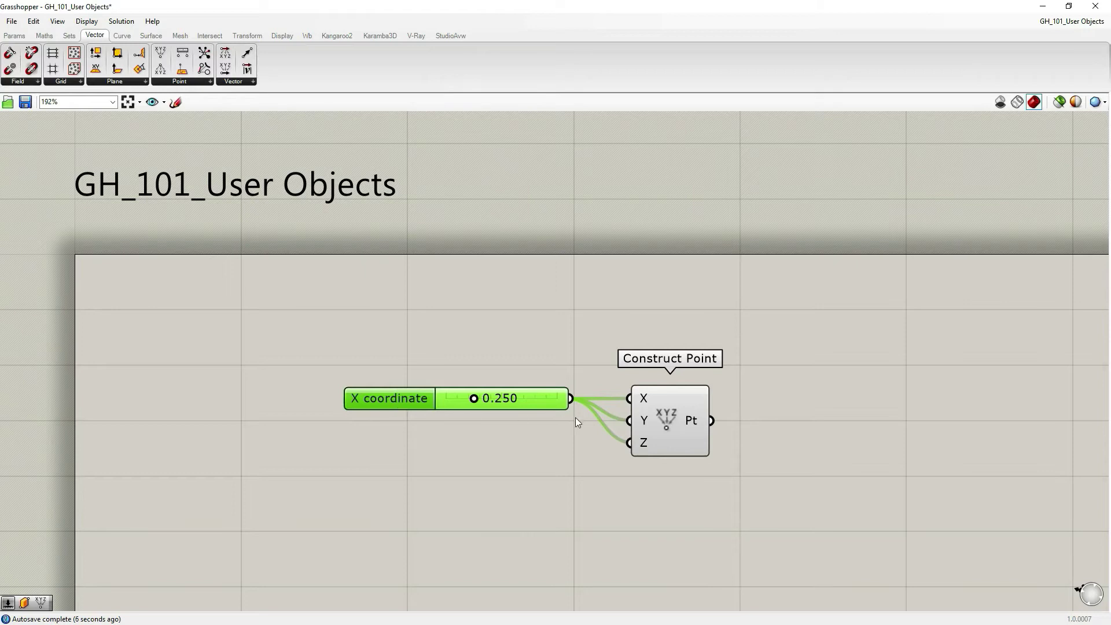
drag(405, 399, 431, 404)
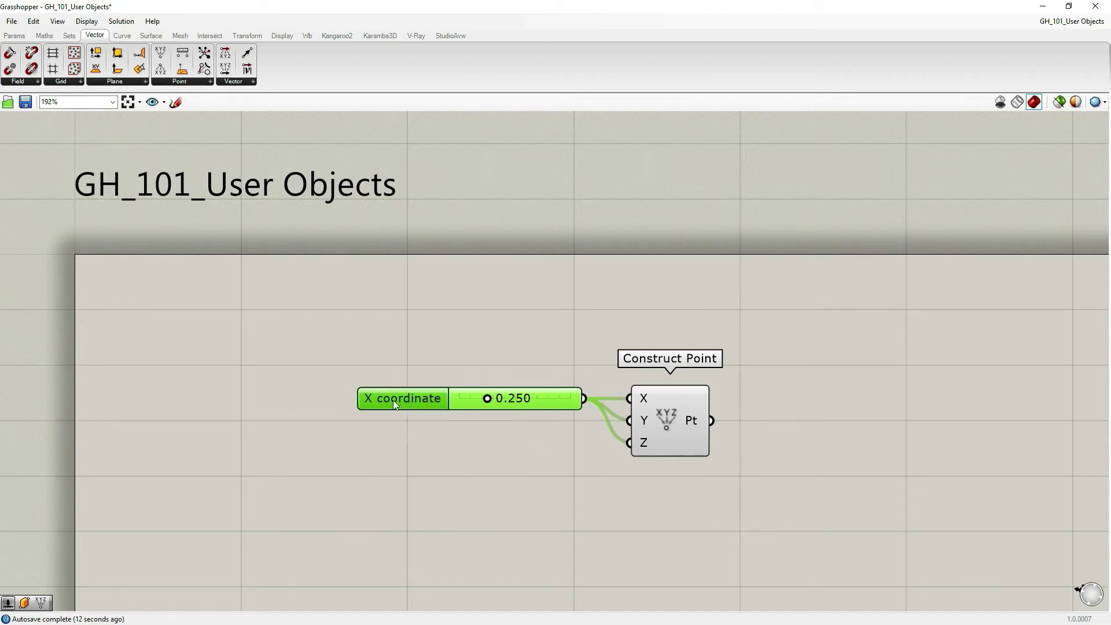
click(437, 430)
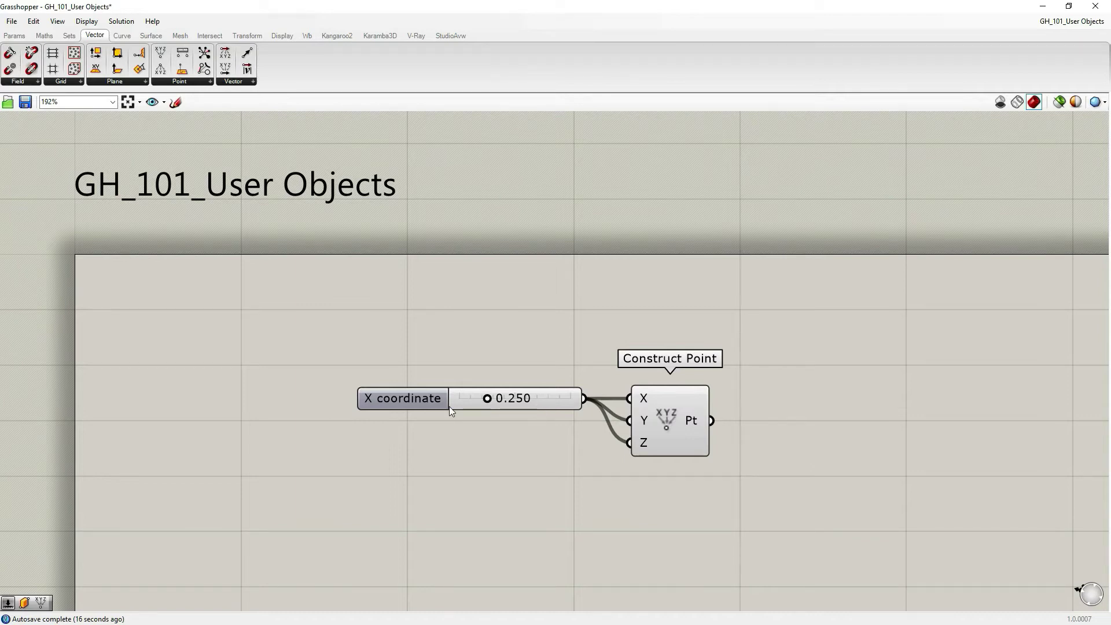
Rename the slider to Coordinates, keeping the Shape & Text grip style
double_click(390, 398)
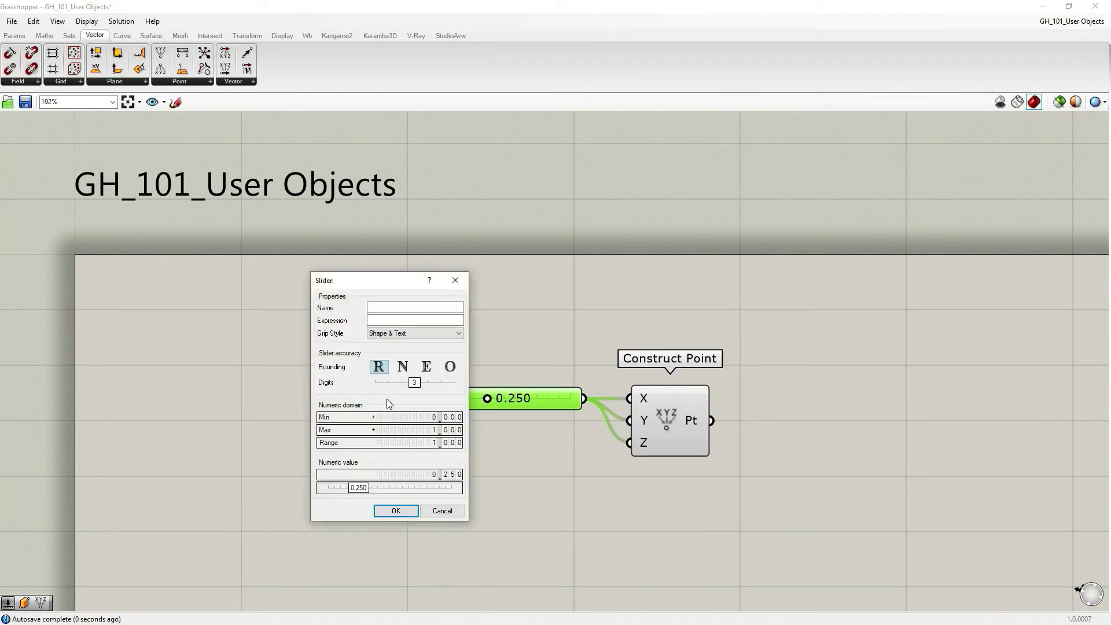
drag(350, 287, 455, 276)
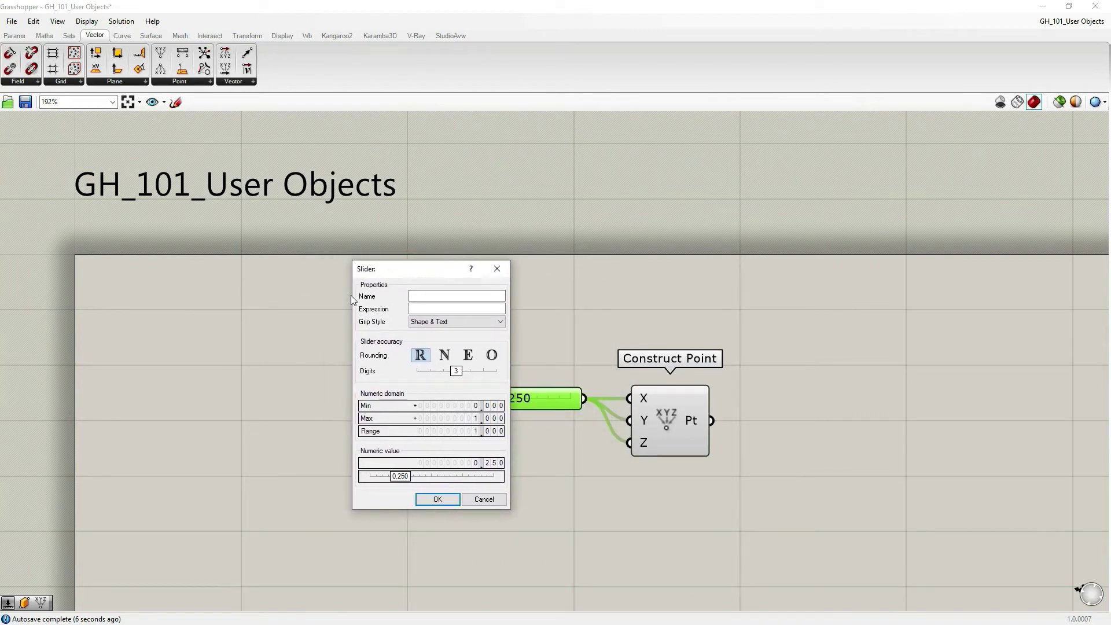
click(420, 295)
drag(429, 272, 536, 296)
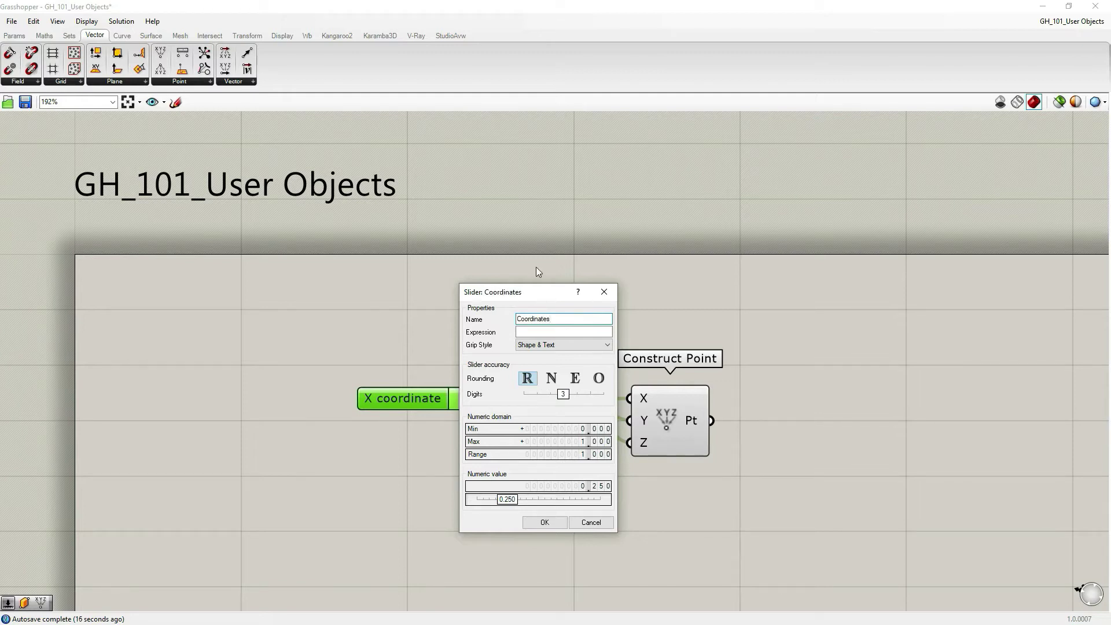
click(562, 348)
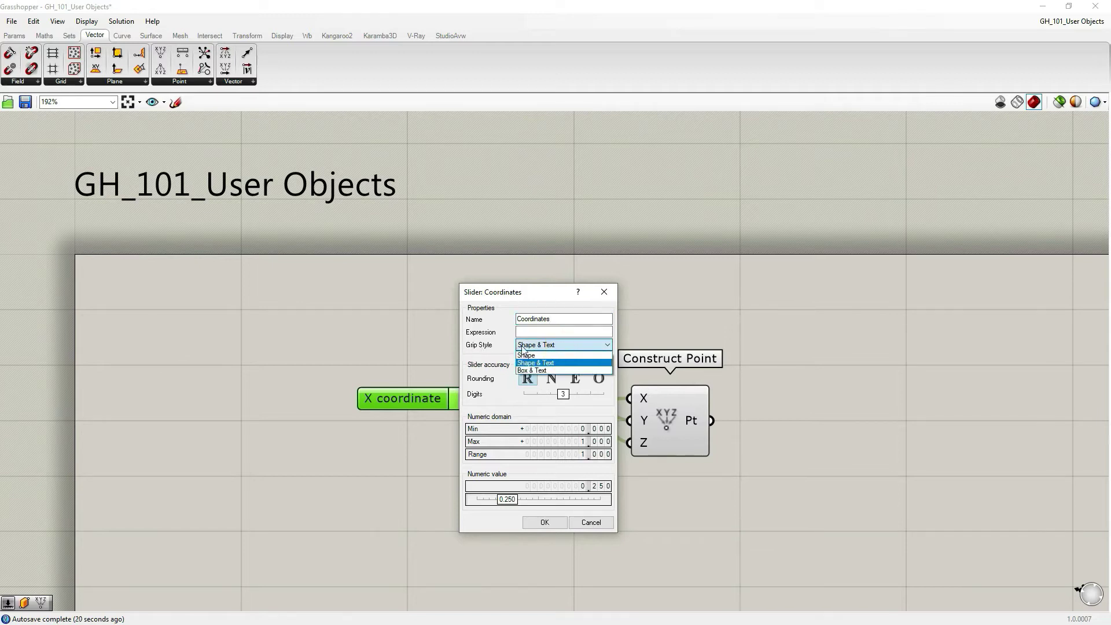
click(491, 356)
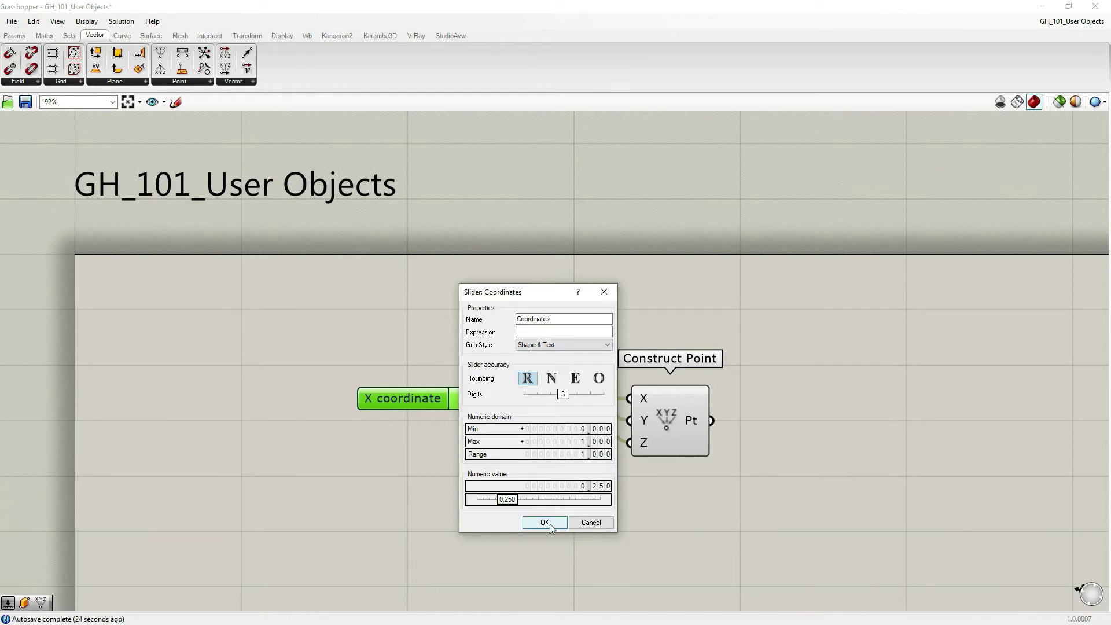
click(545, 523)
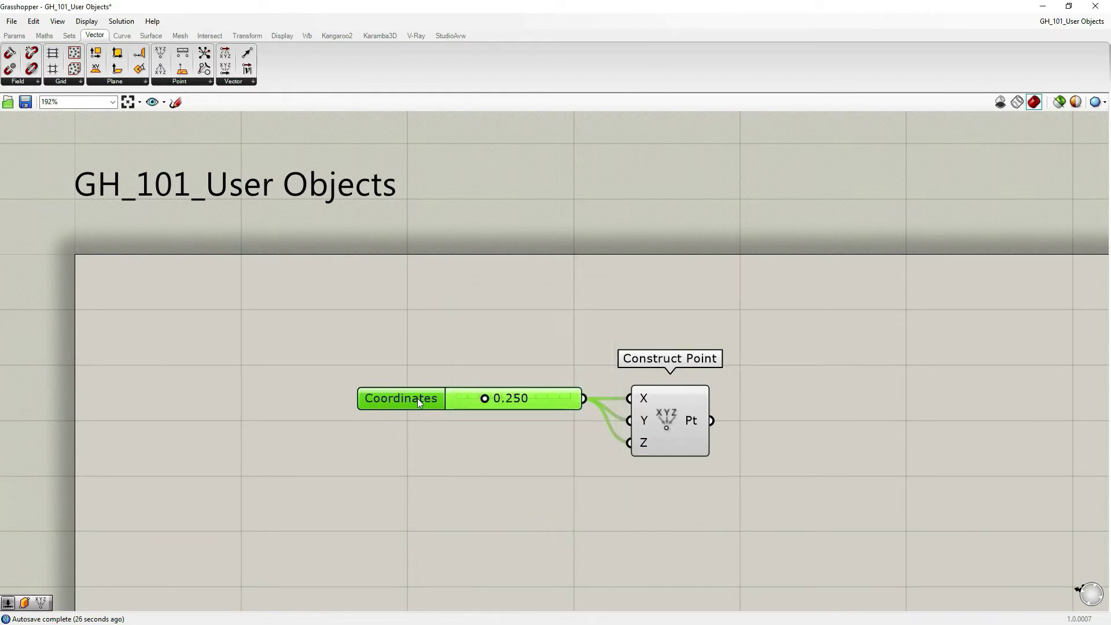
Add a second Construct Point below the first and tidy the component layout
drag(425, 398, 420, 420)
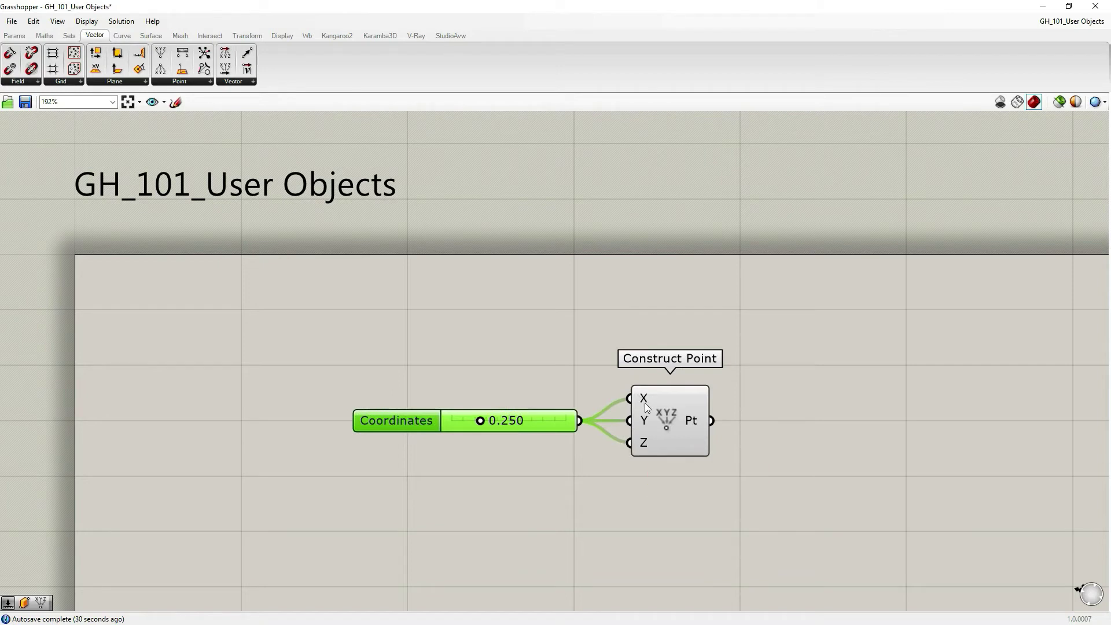
mouse_move(658, 430)
mouse_down()
mouse_move(657, 390)
mouse_move(654, 410)
mouse_up()
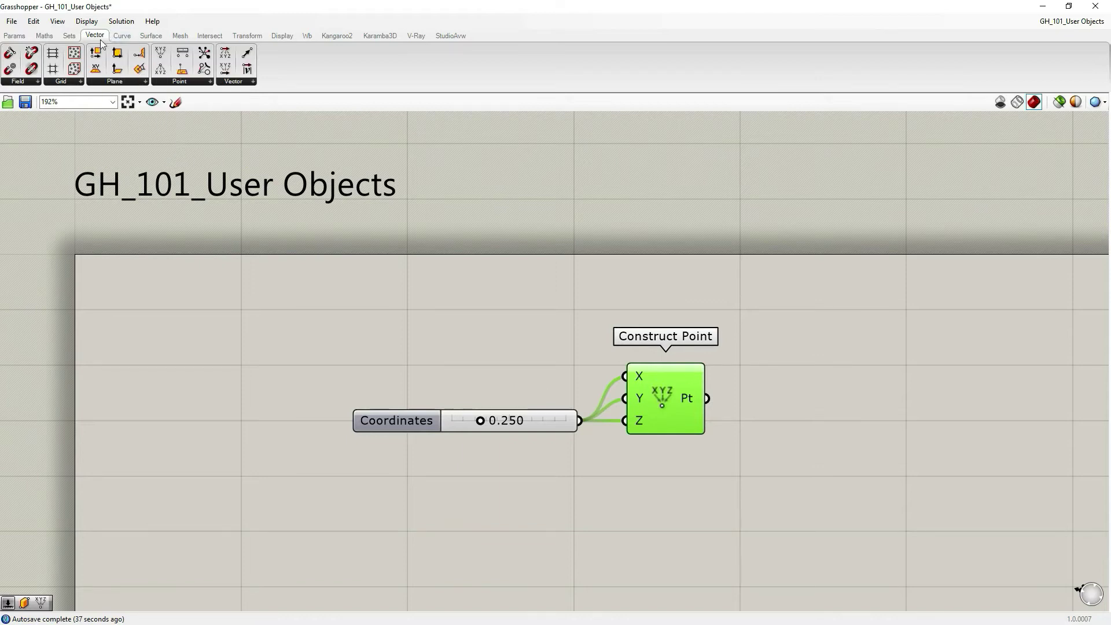
drag(160, 54, 672, 519)
drag(782, 580, 360, 346)
drag(689, 376, 670, 349)
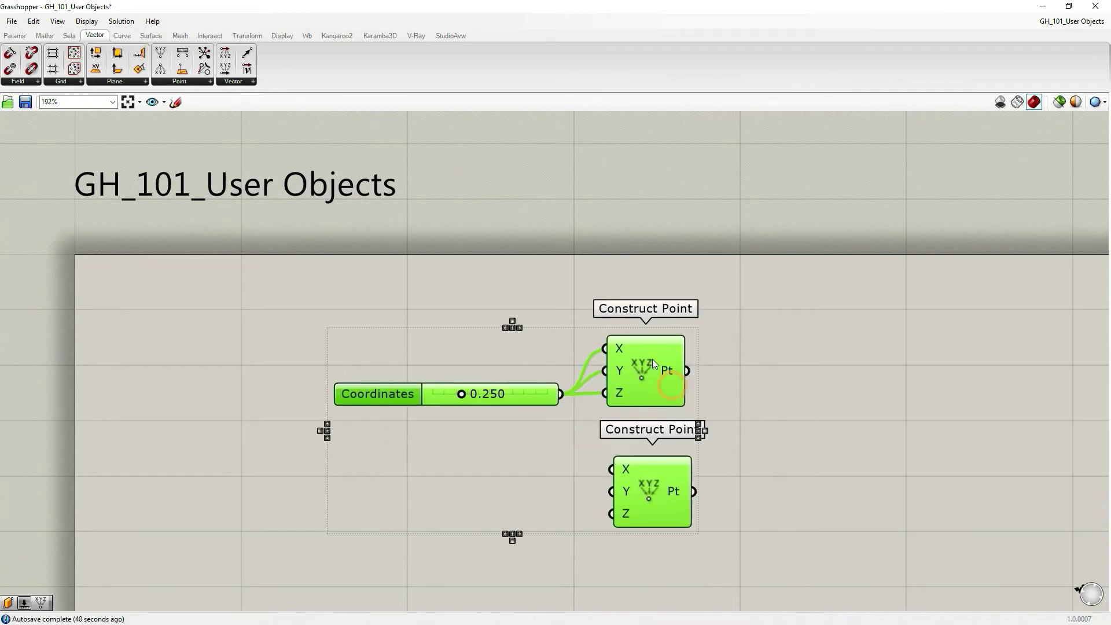
click(774, 362)
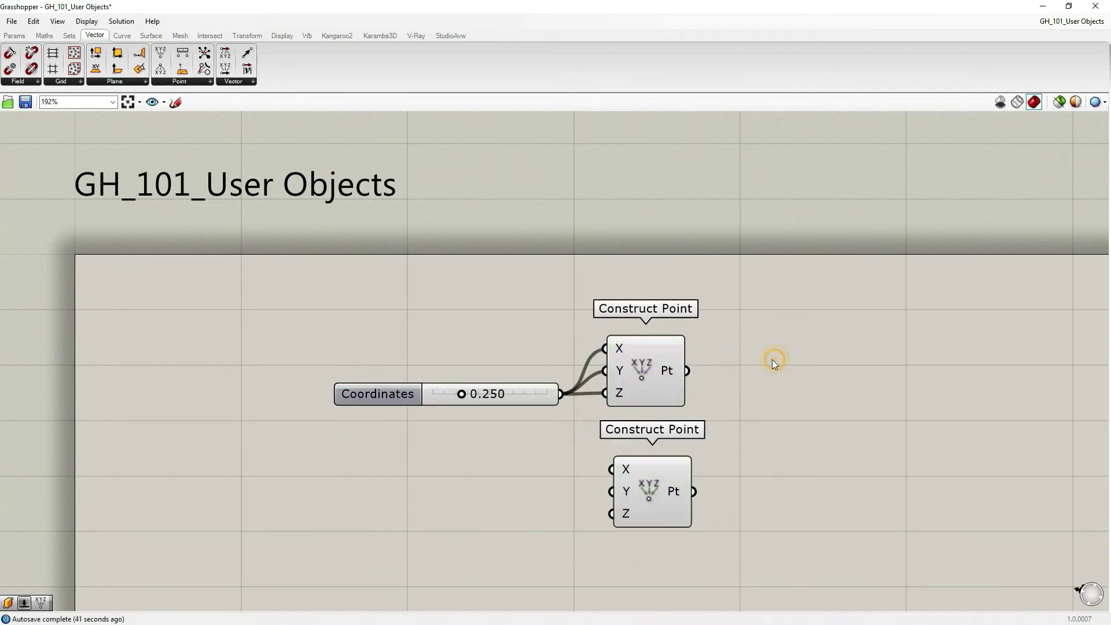
Copy the Coordinates slider below and wire the copy into the lower X input
click(377, 395)
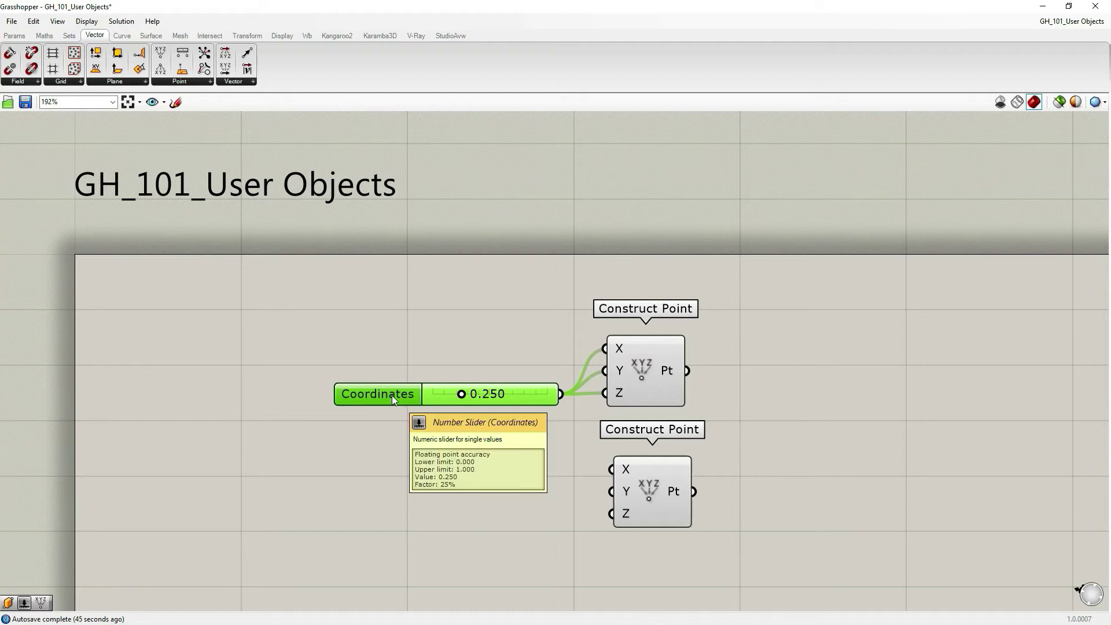
key(ctrl+e)
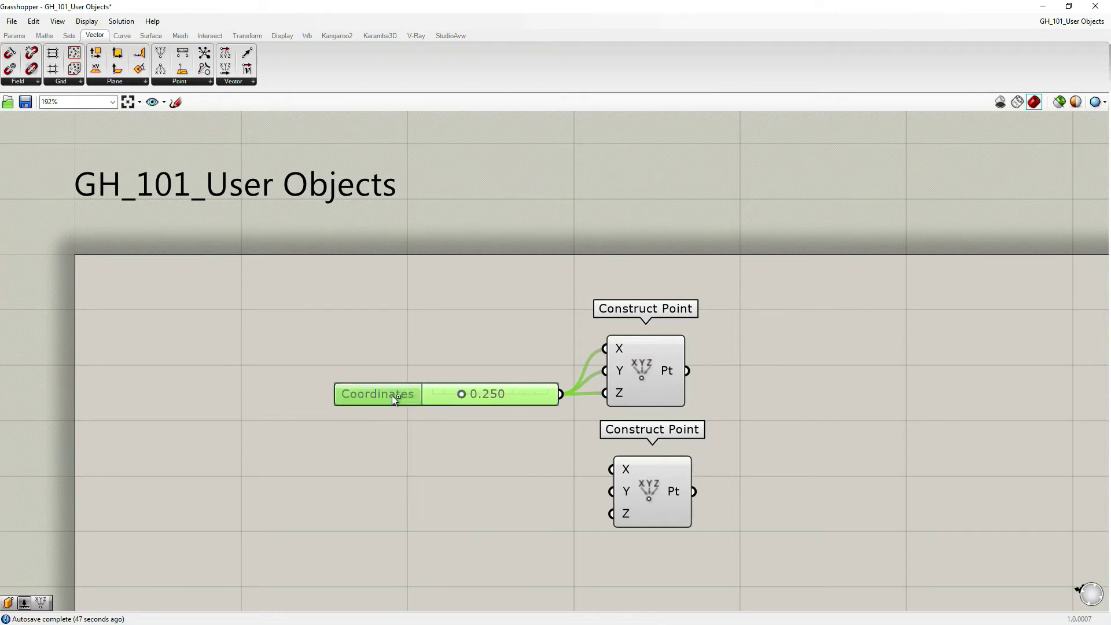
alt+drag(391, 394, 393, 494)
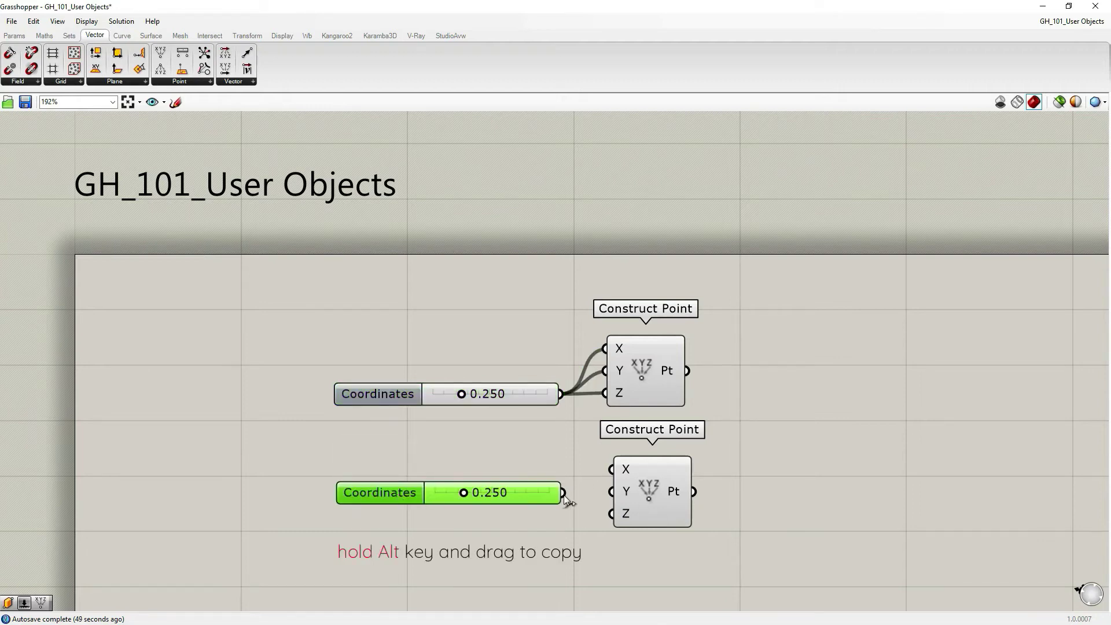
drag(535, 492, 531, 481)
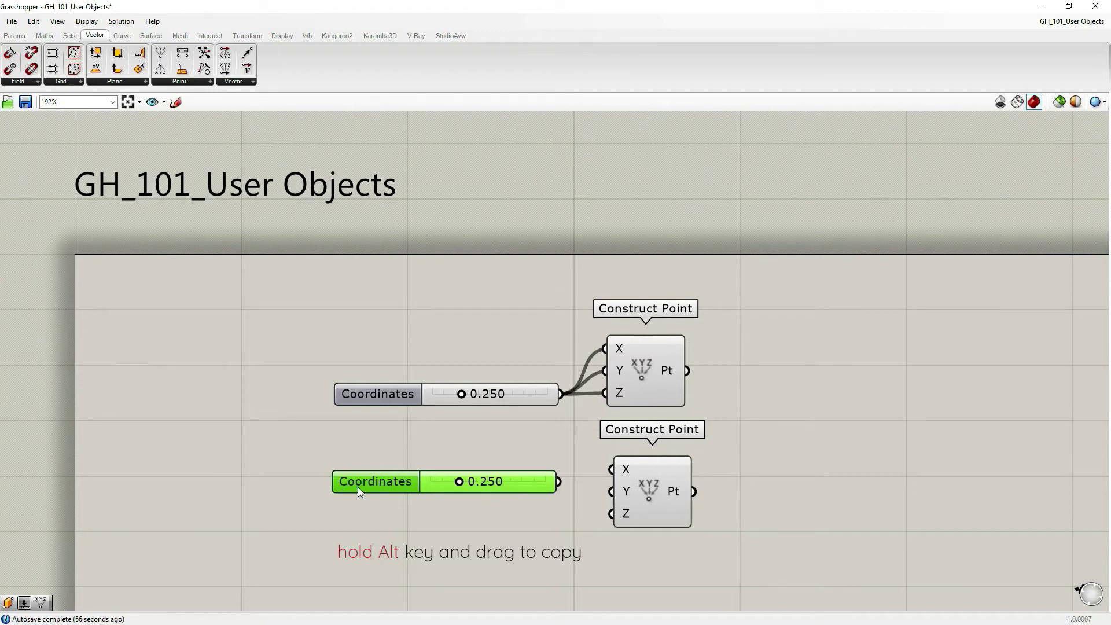
drag(558, 481, 612, 469)
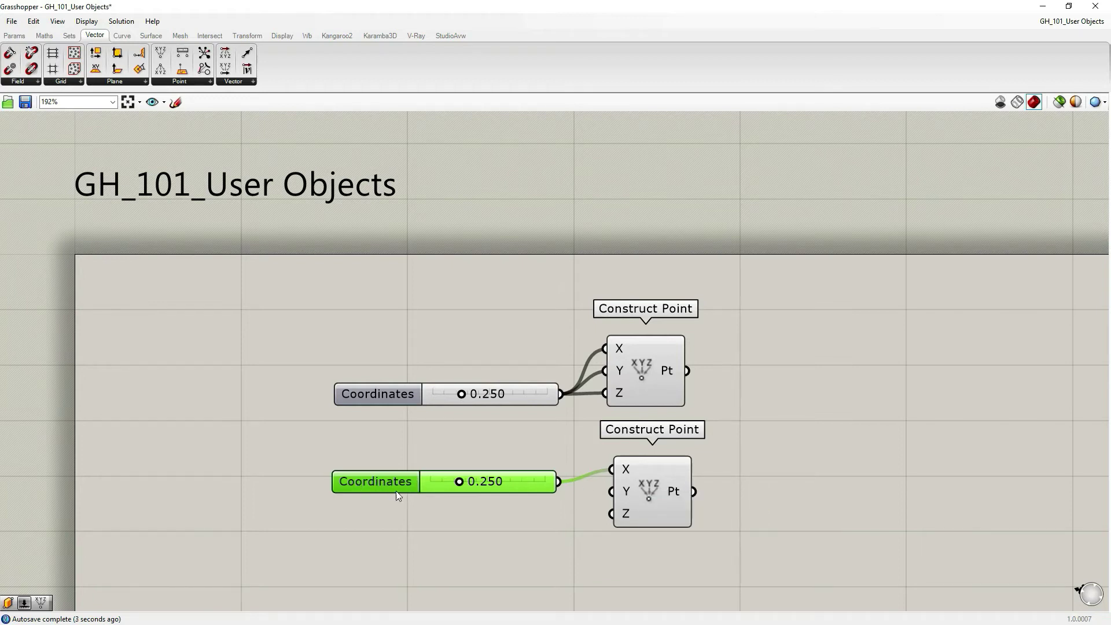
Rename the copied slider from Coordinates to X coordinate
right_click(360, 481)
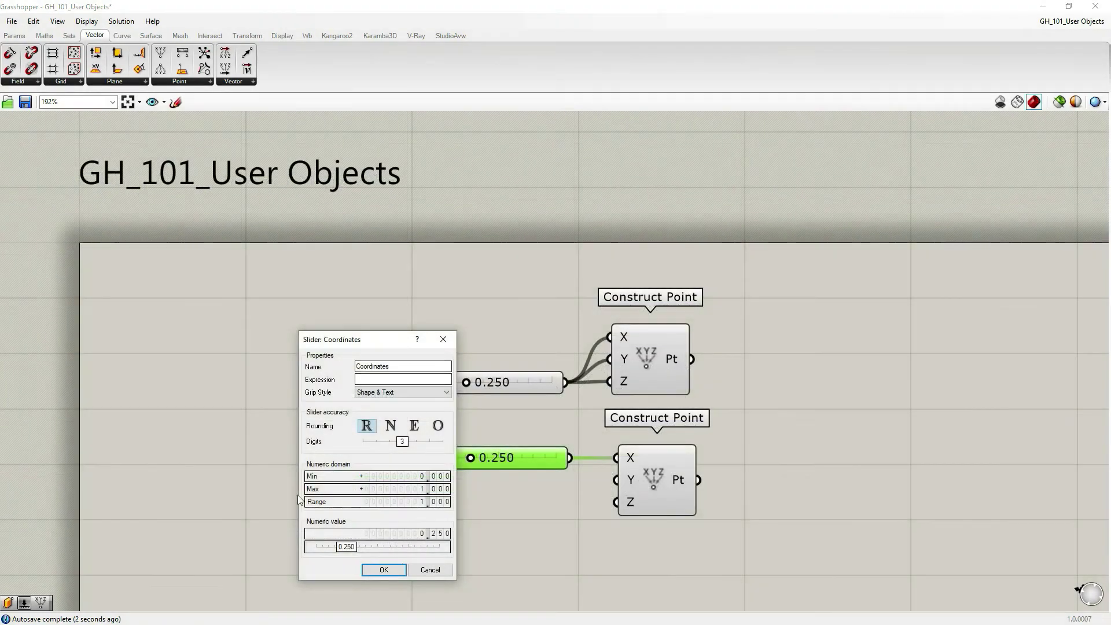
click(443, 339)
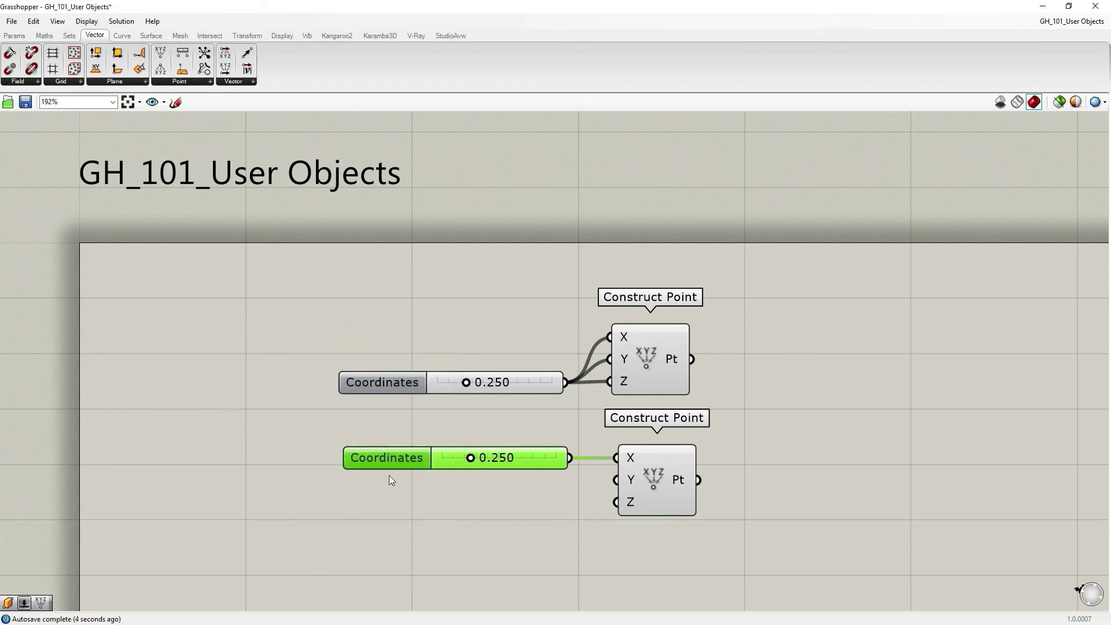
right_click(388, 463)
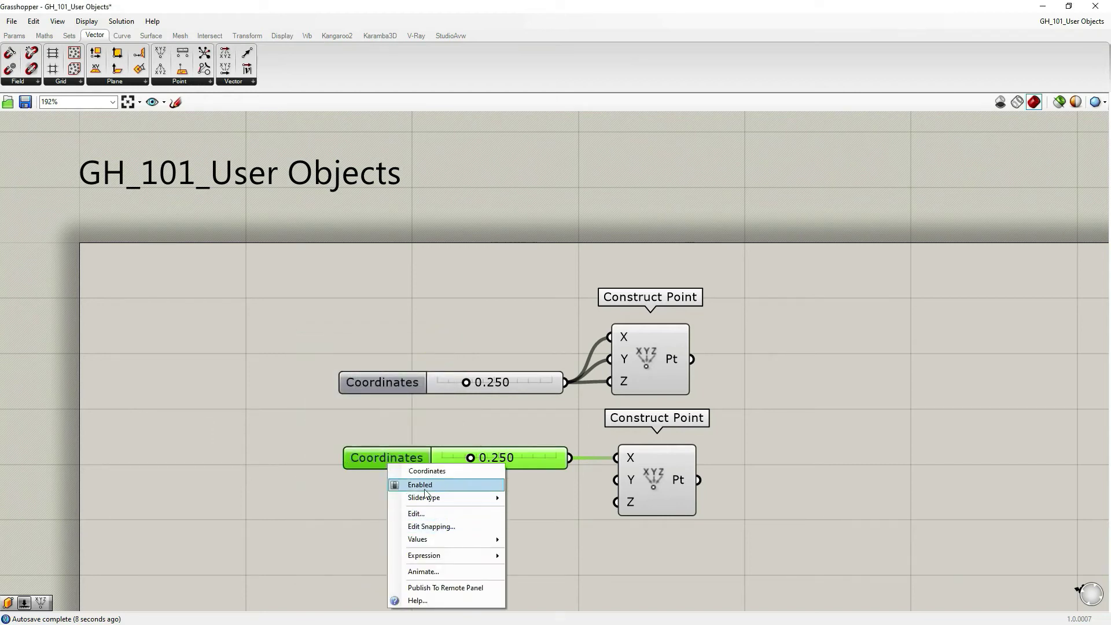
mouse_move(447, 505)
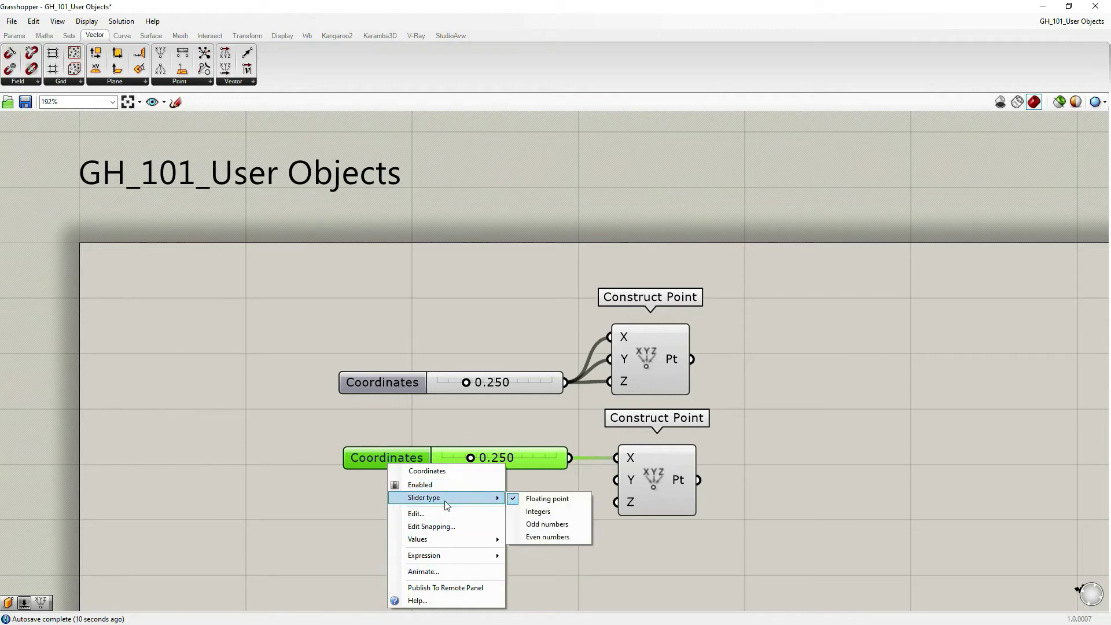
drag(449, 472, 381, 470)
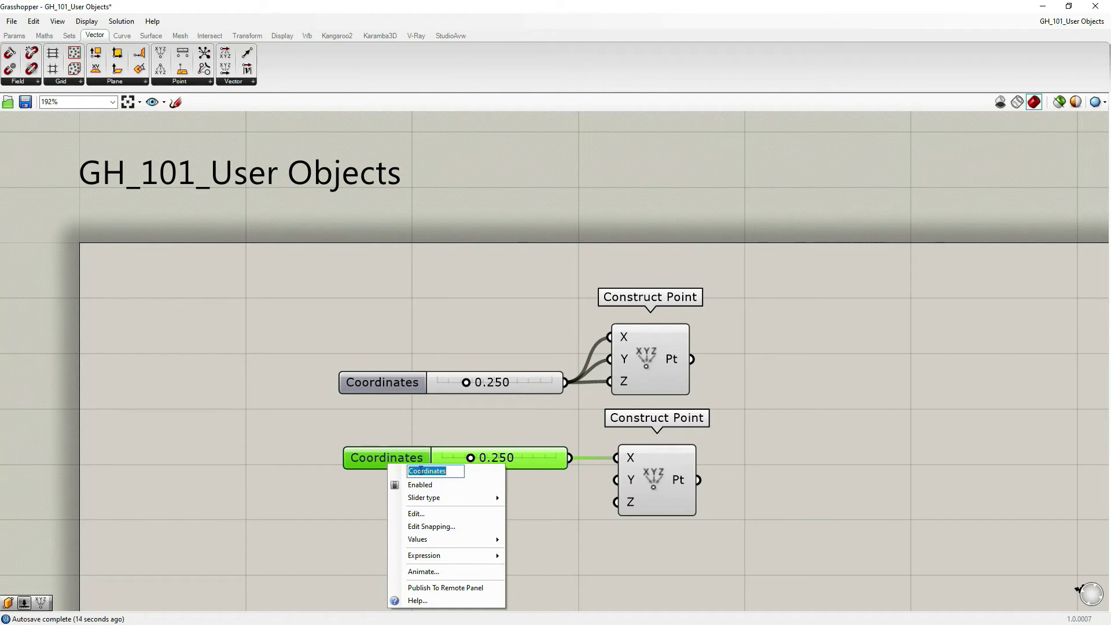
key(BackSpace)
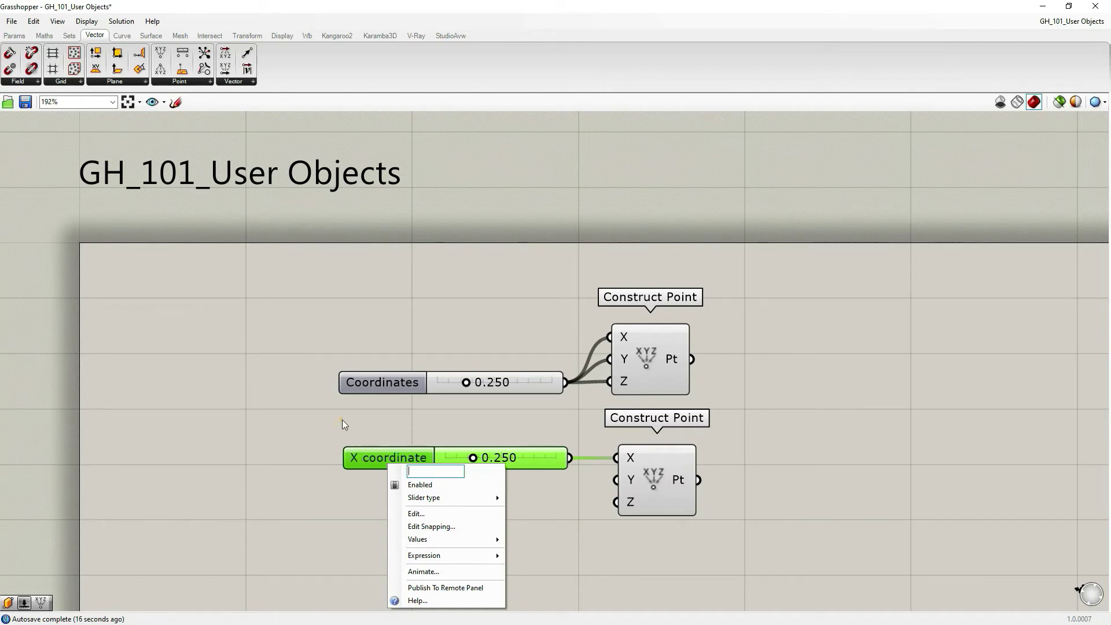
click(366, 440)
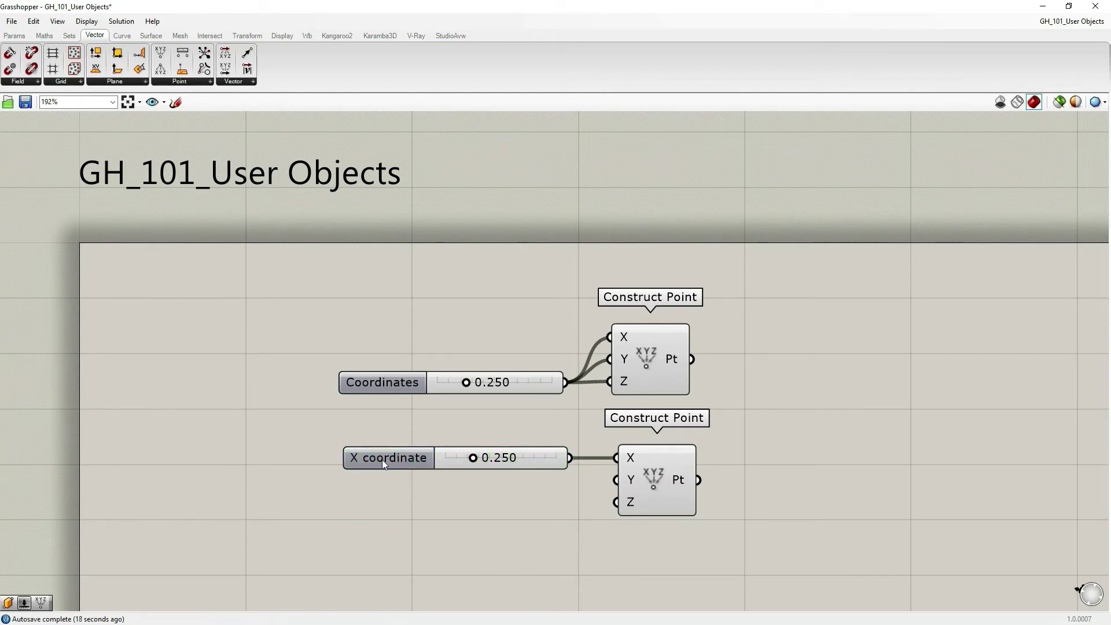
Align X coordinate with the Coordinates slider and reconnect it to the lower X input
drag(381, 459, 377, 458)
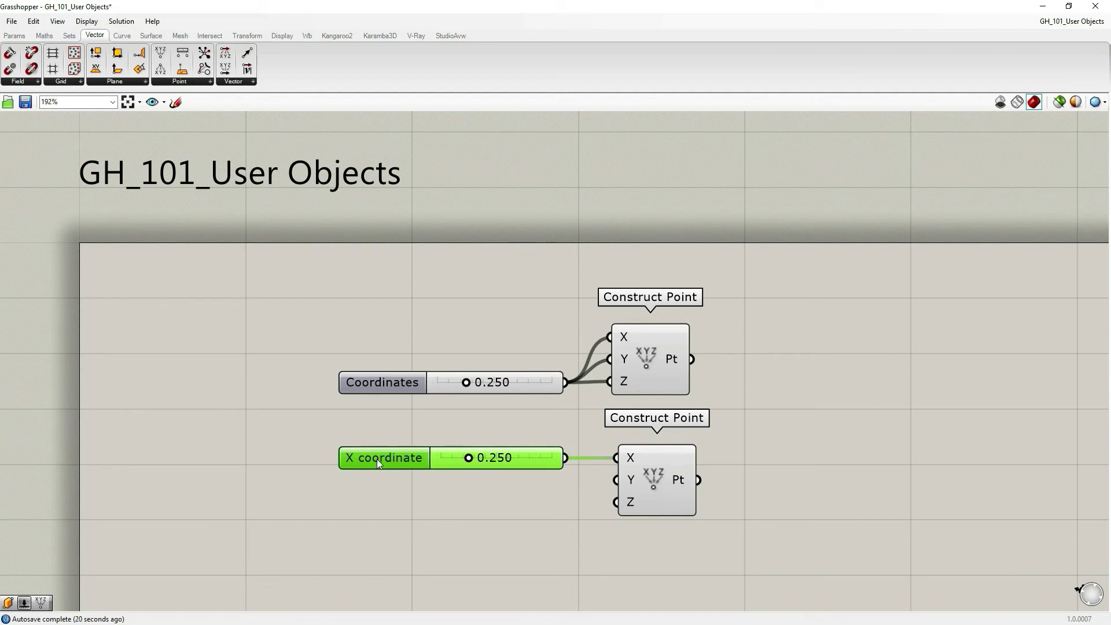
ctrl+drag(616, 458, 549, 515)
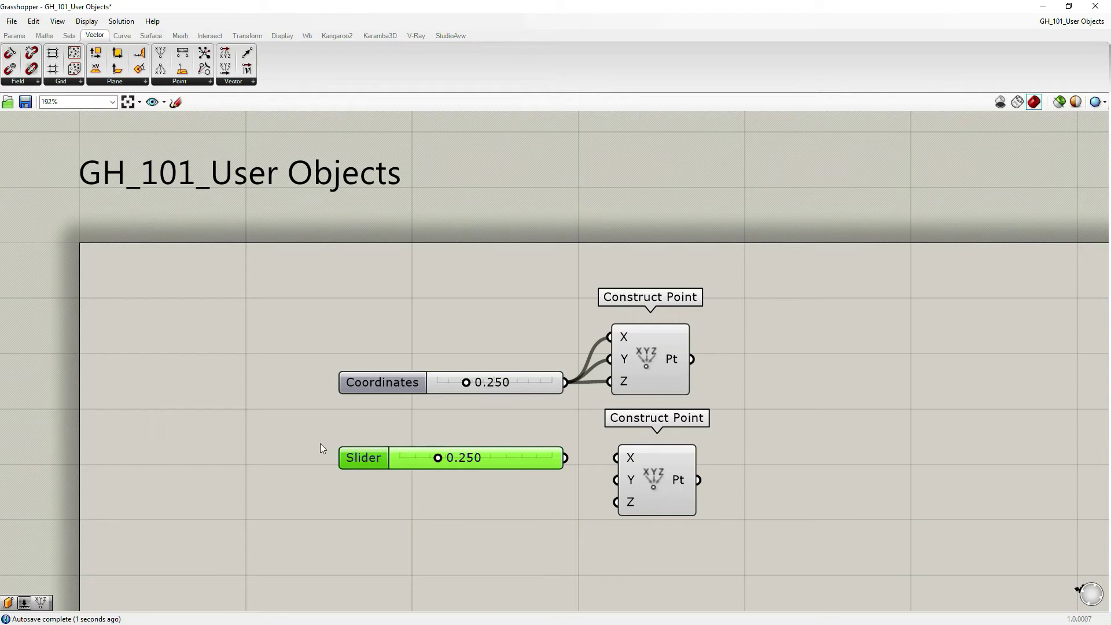
drag(568, 459, 617, 458)
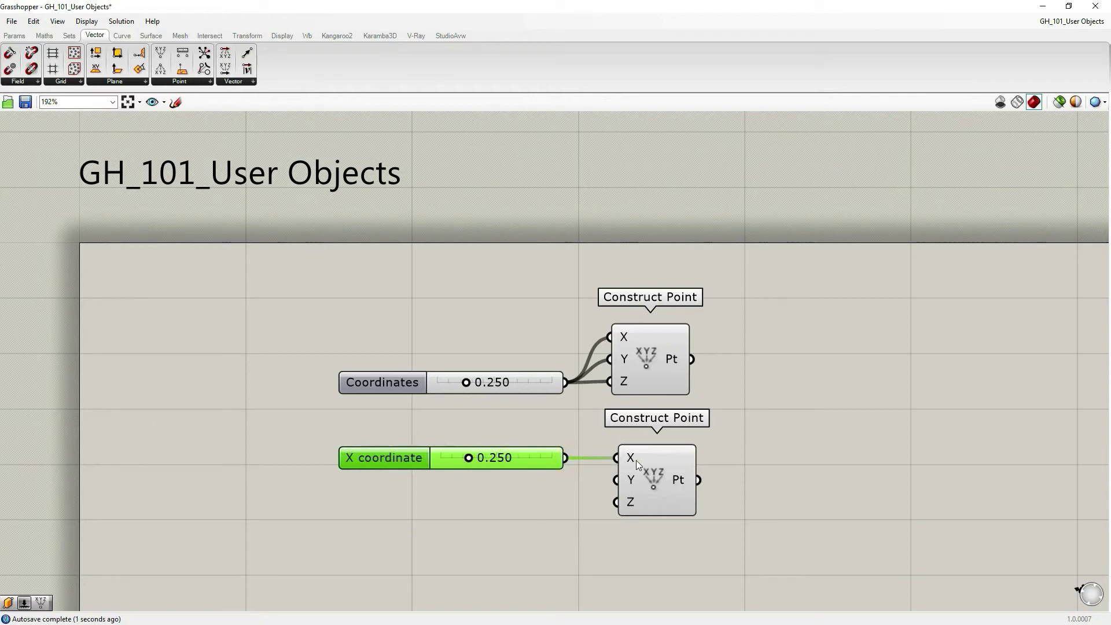
right_click(630, 462)
click(505, 531)
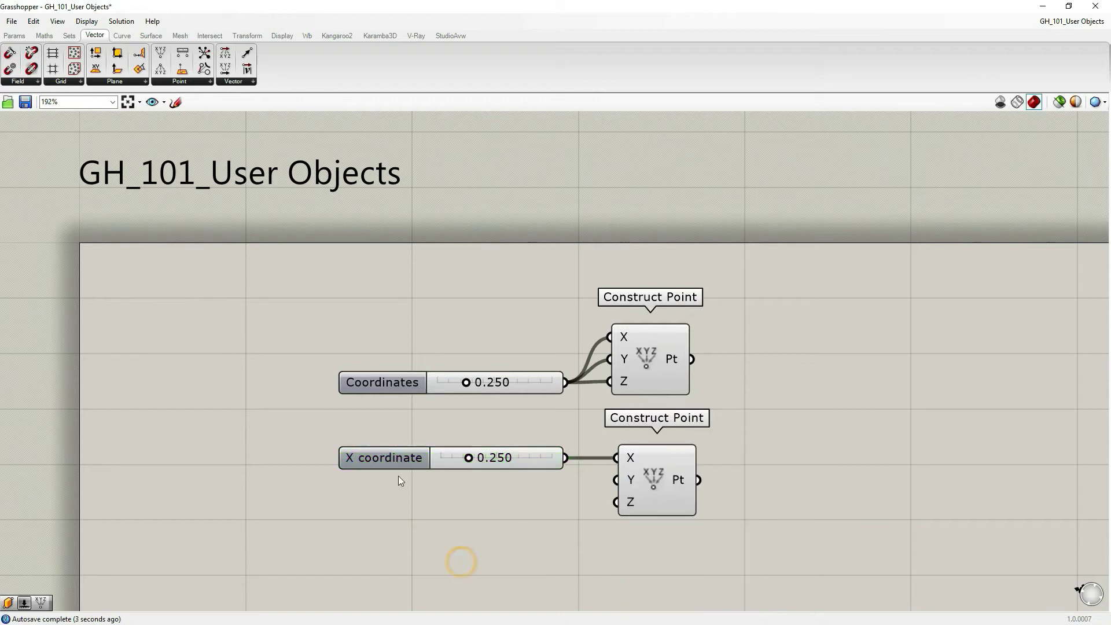
click(380, 458)
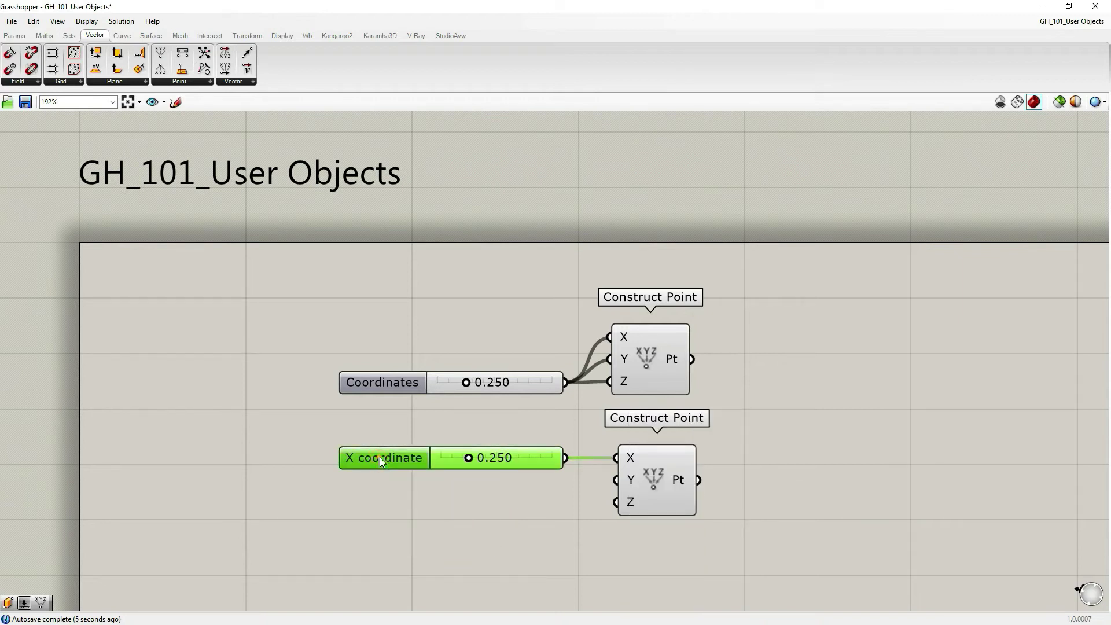
Set the X coordinate slider's grip style to Shape and drag its value to about 0.59
double_click(379, 457)
drag(377, 346, 378, 365)
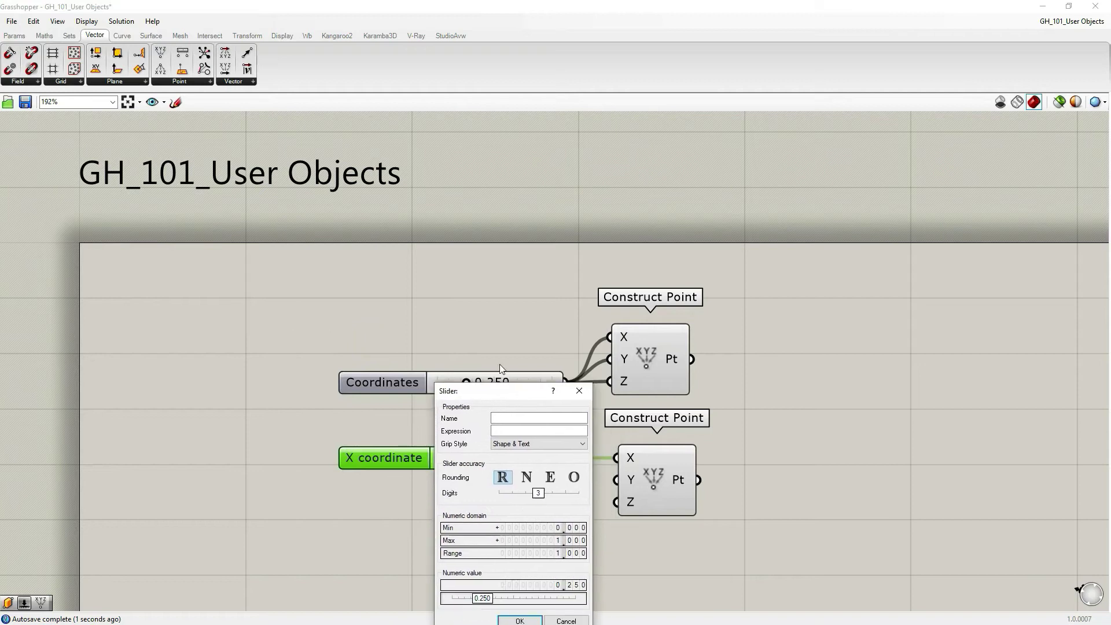
drag(501, 357, 473, 319)
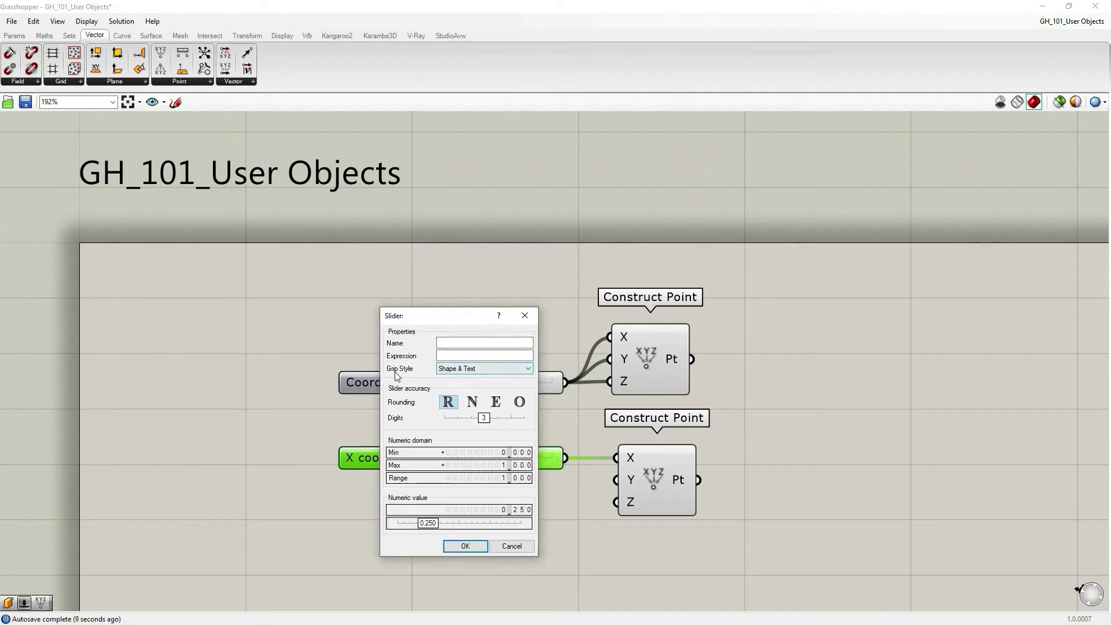
click(492, 368)
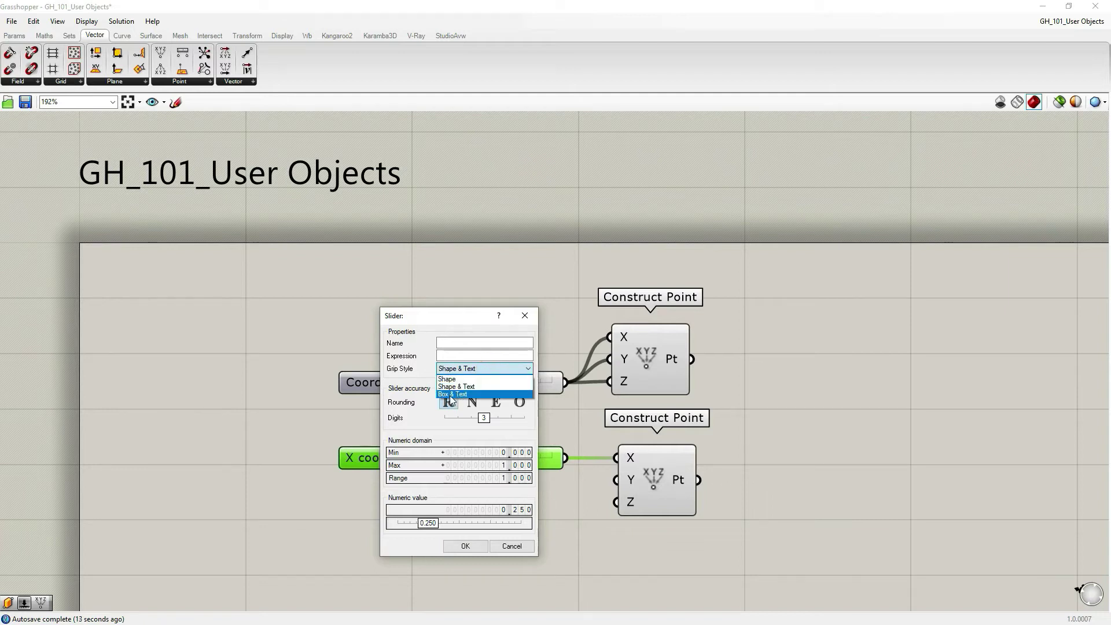
click(452, 379)
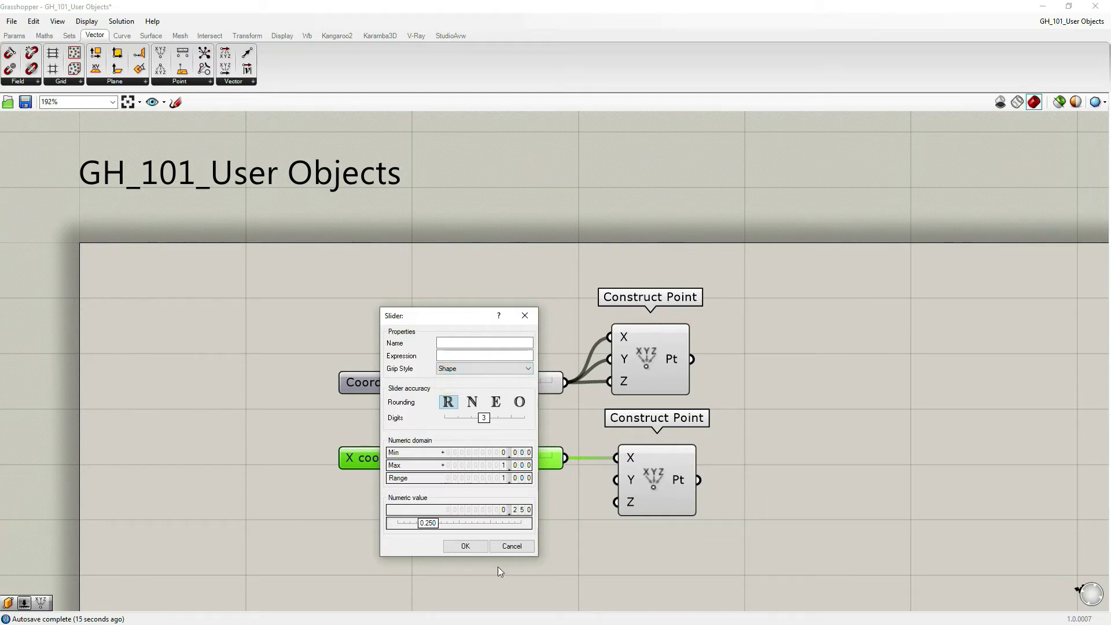
drag(463, 316, 305, 312)
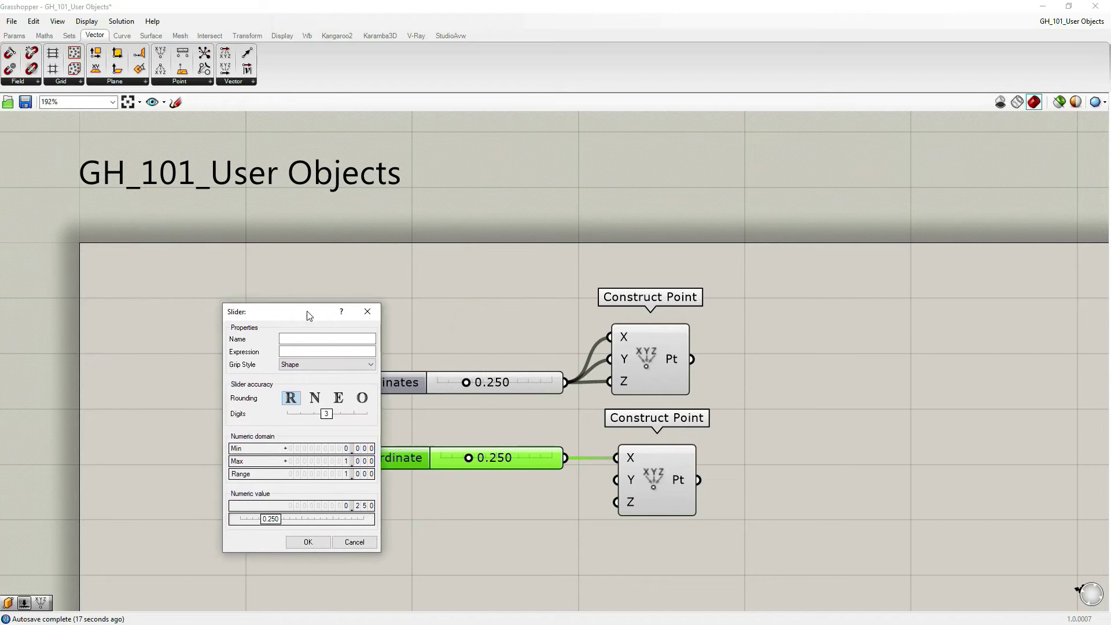
click(300, 544)
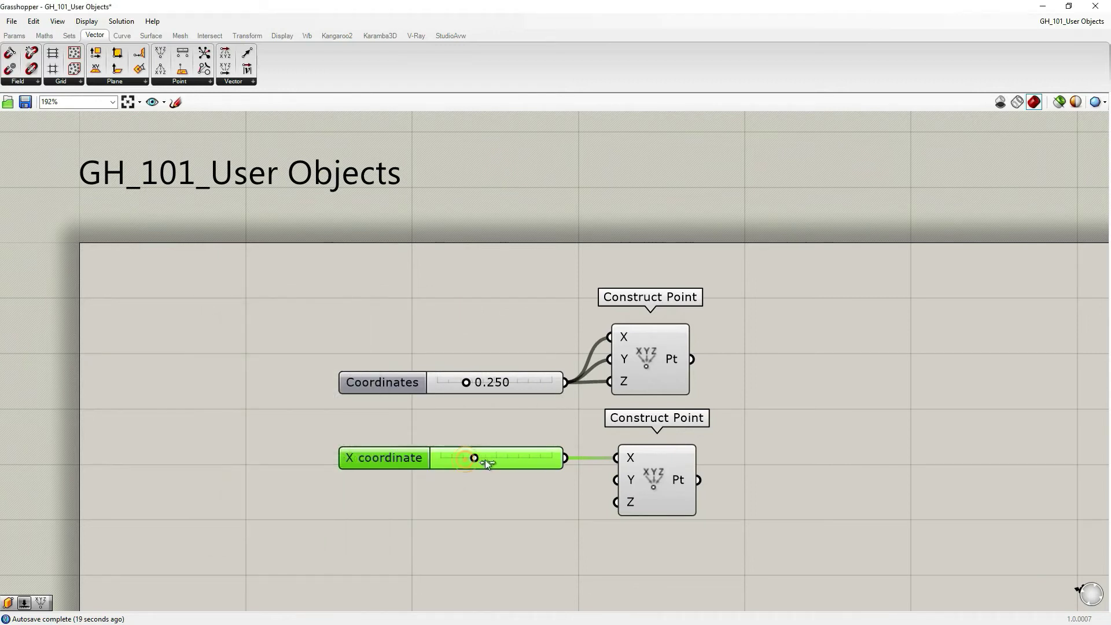
drag(552, 459, 481, 459)
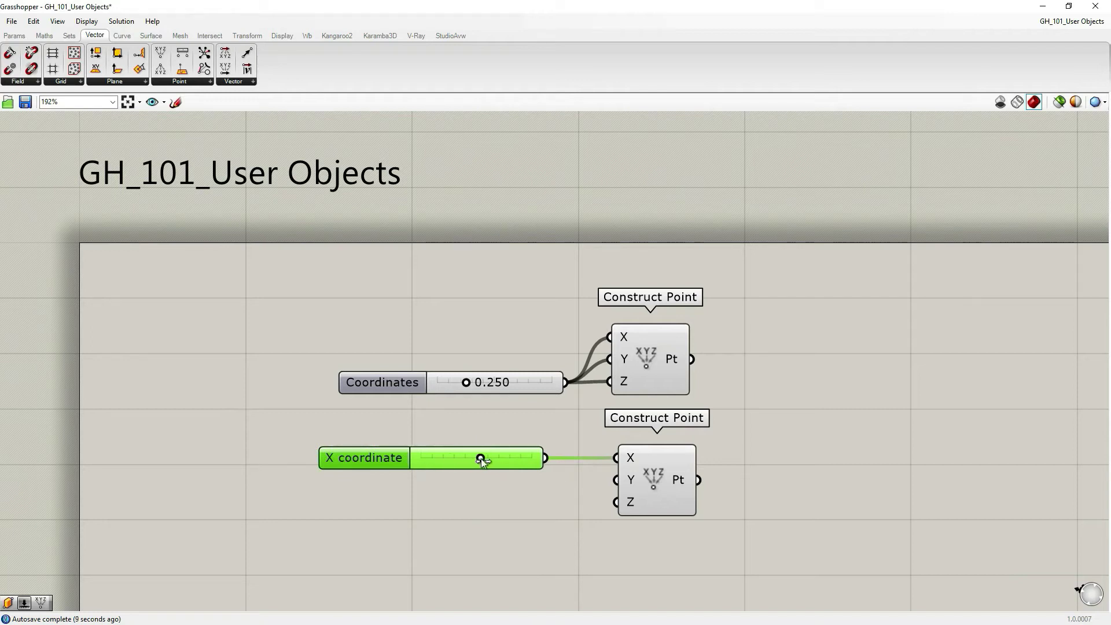
double_click(349, 457)
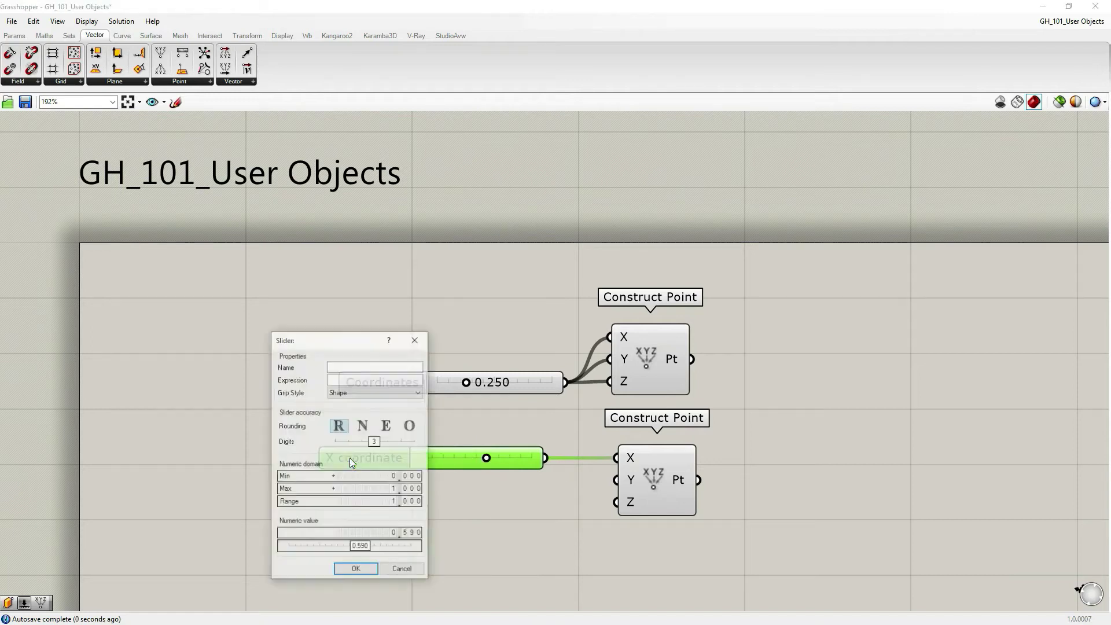
Switch the X coordinate slider's grip style to Box & Text
click(355, 393)
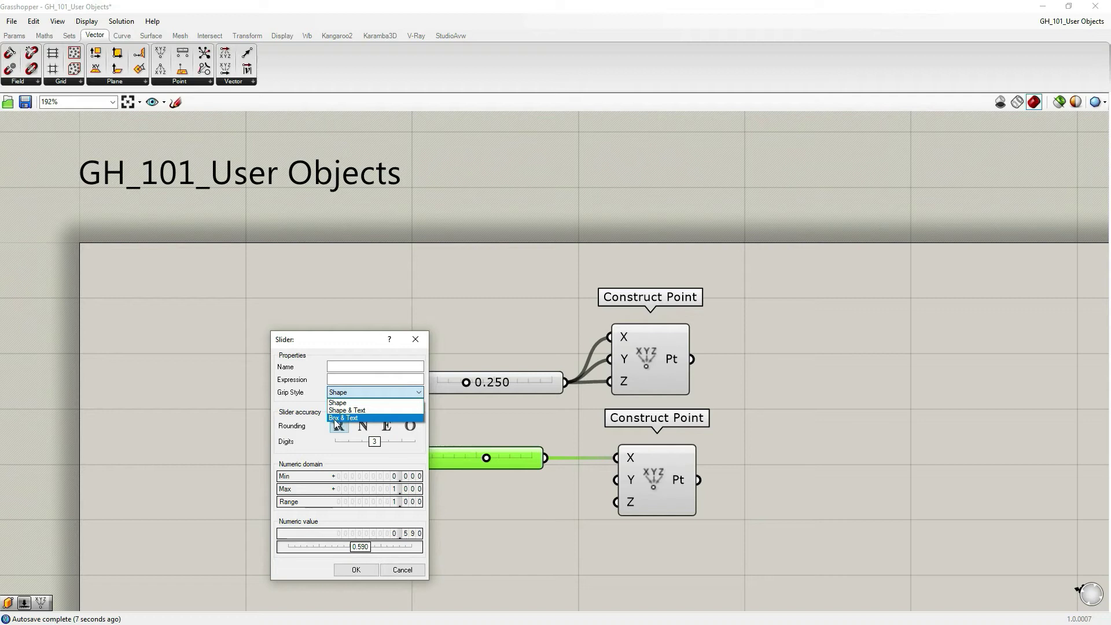
click(336, 418)
click(357, 569)
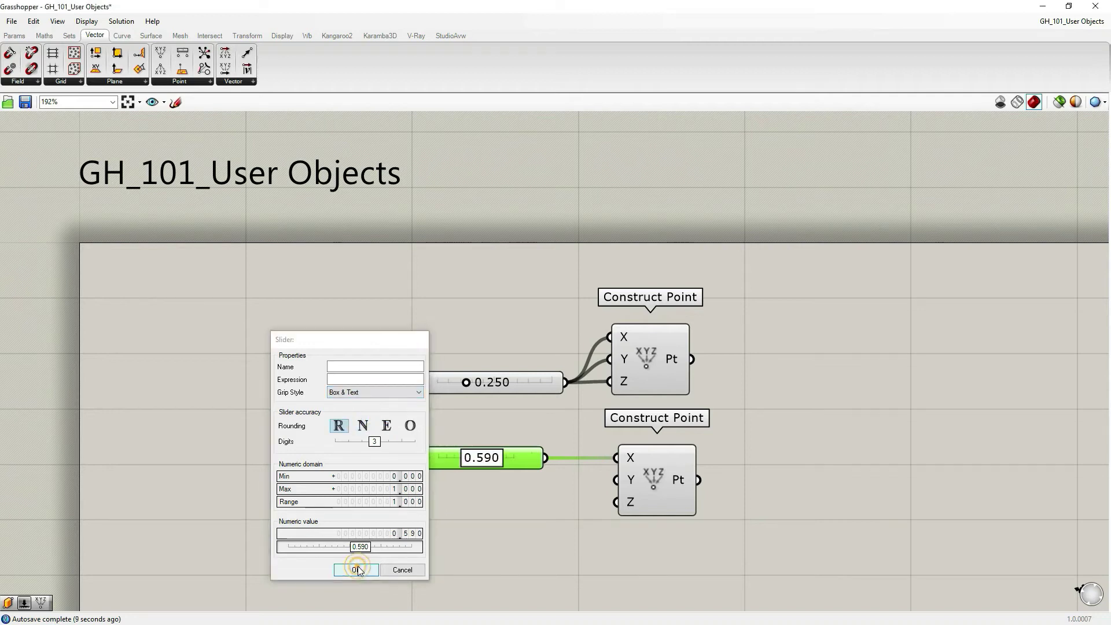
Shift the Coordinates slider left to 0.427 and adjust the X coordinate value
drag(445, 460, 472, 461)
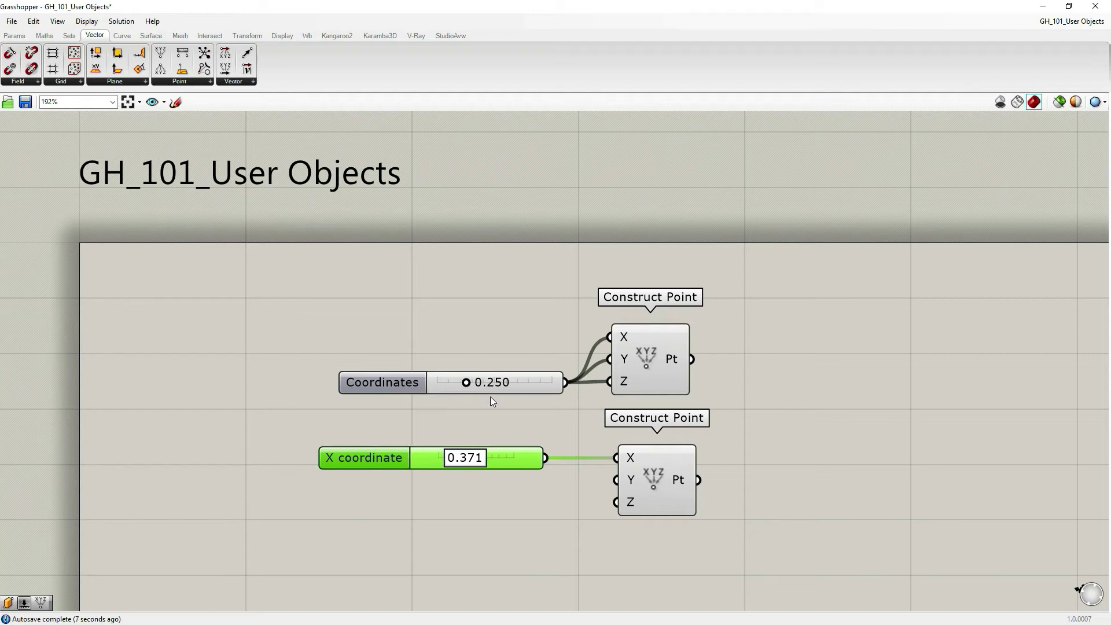
drag(416, 381, 398, 379)
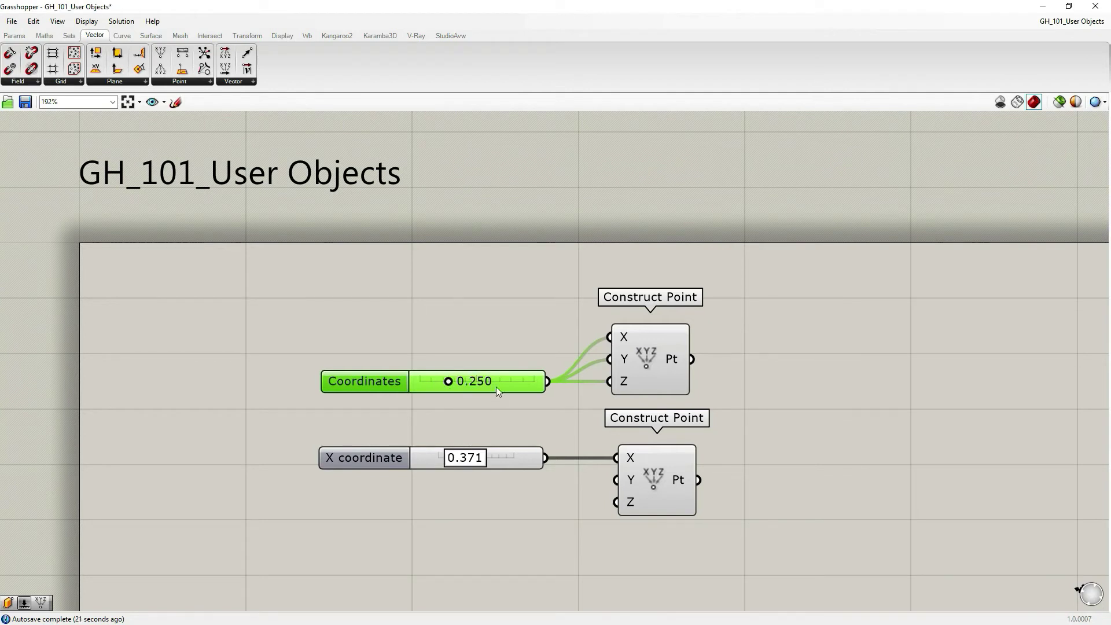
drag(491, 381, 488, 381)
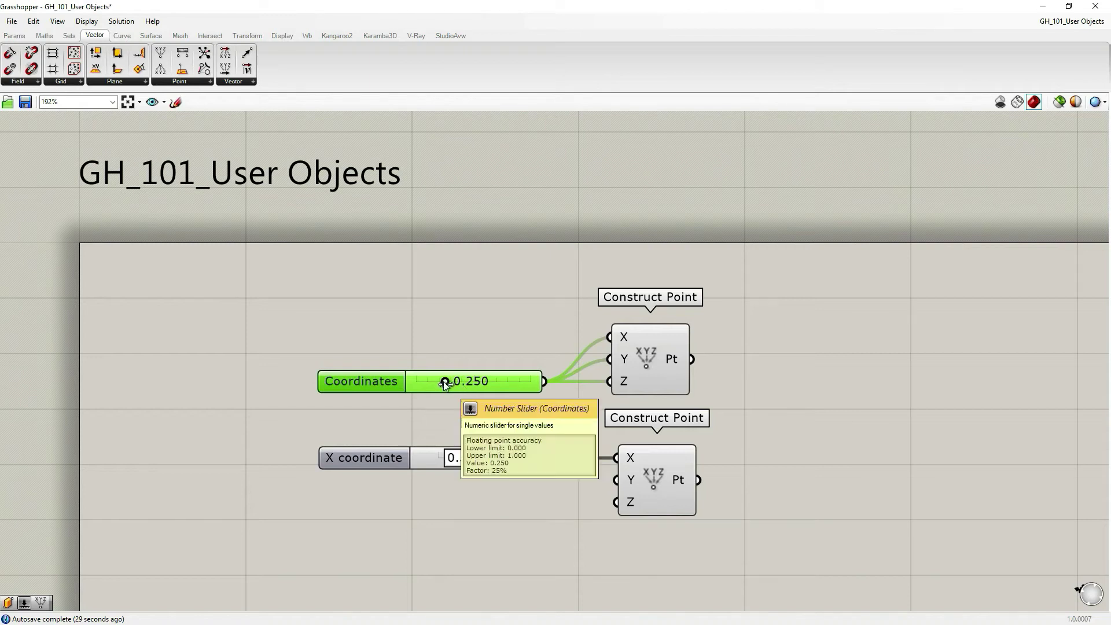
drag(443, 381, 464, 385)
mouse_move(473, 463)
mouse_down()
mouse_move(523, 461)
mouse_move(457, 460)
mouse_move(529, 460)
mouse_move(438, 457)
mouse_move(525, 464)
mouse_move(480, 458)
mouse_up()
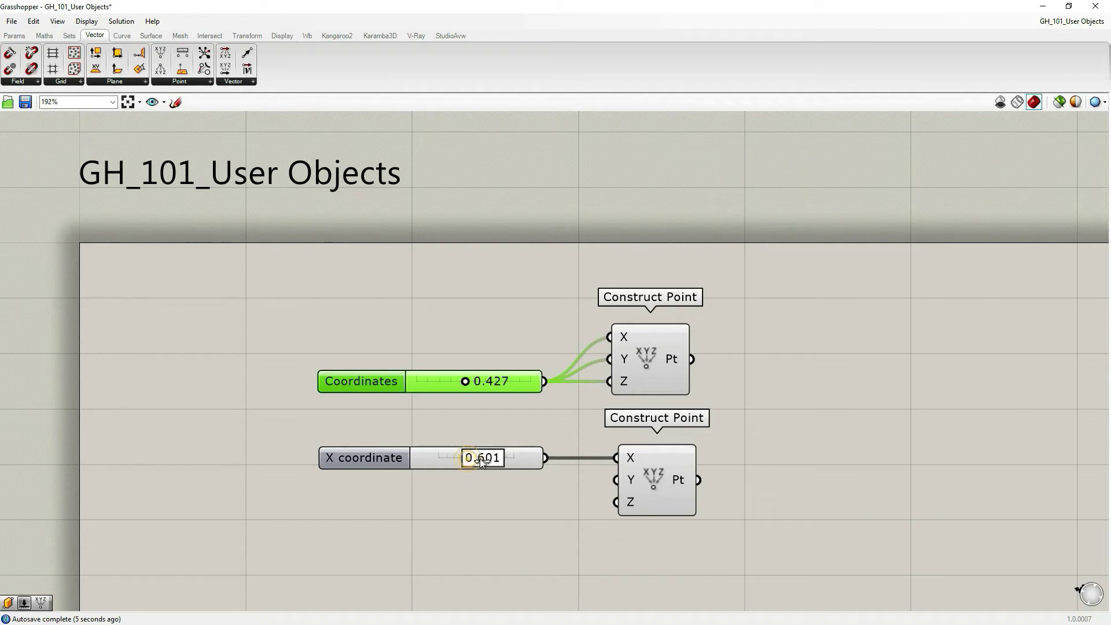
Give the X coordinate slider five-decimal precision, then even-number rounding
double_click(369, 453)
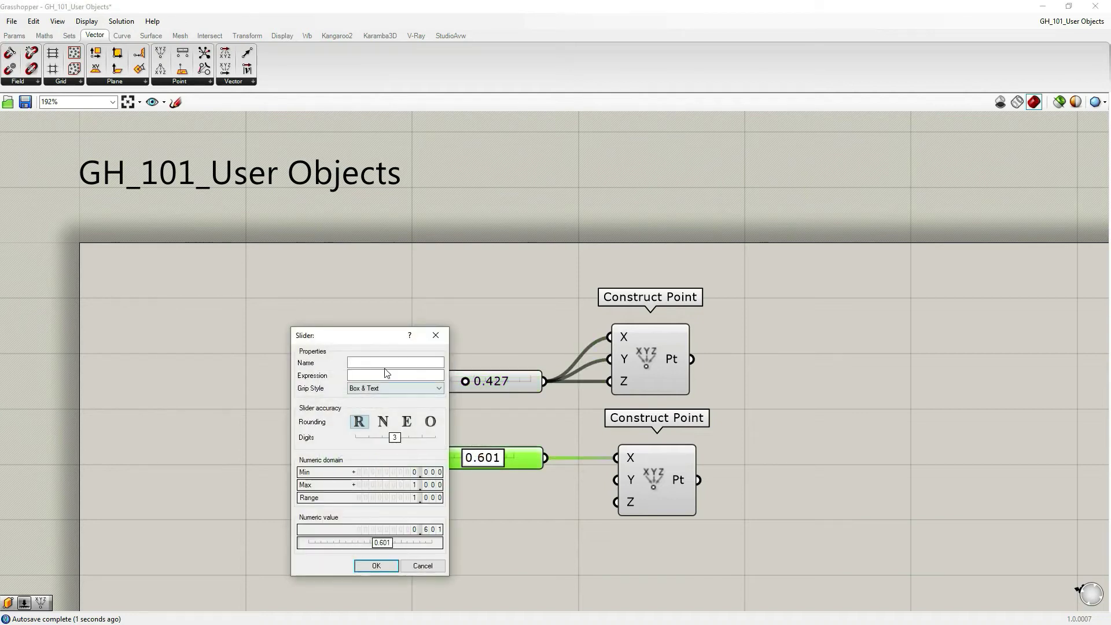
drag(373, 335, 402, 305)
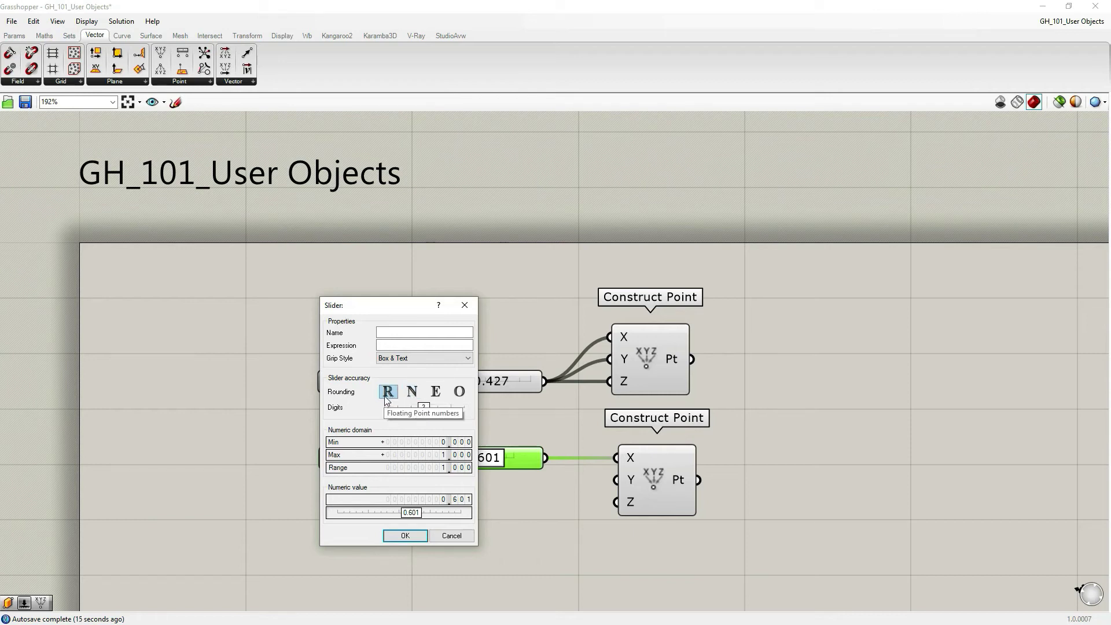
drag(426, 408, 400, 411)
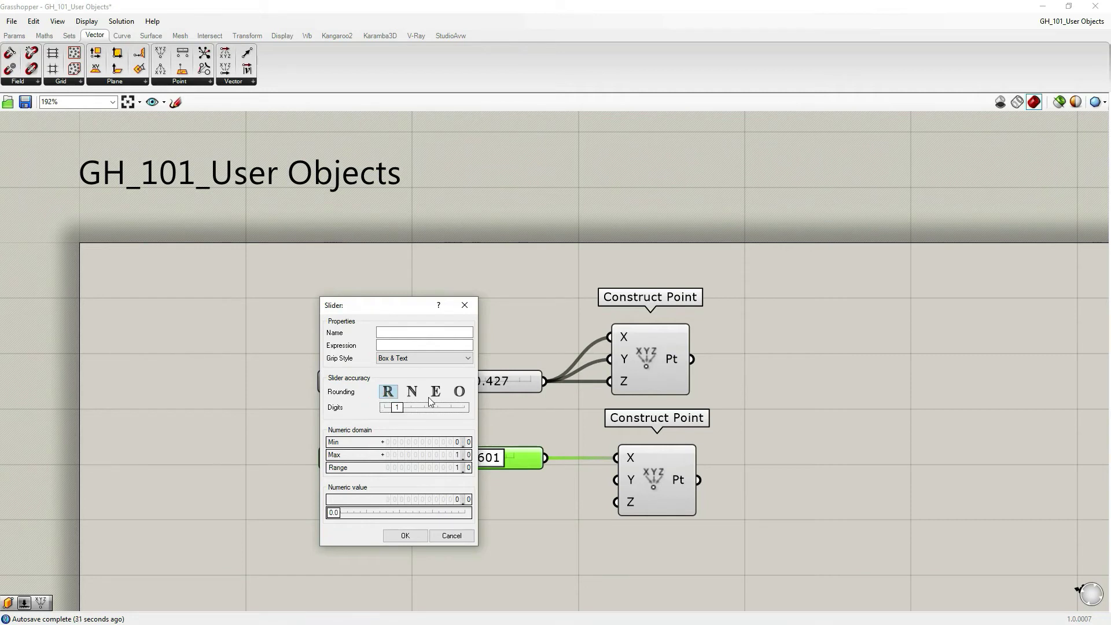
click(413, 393)
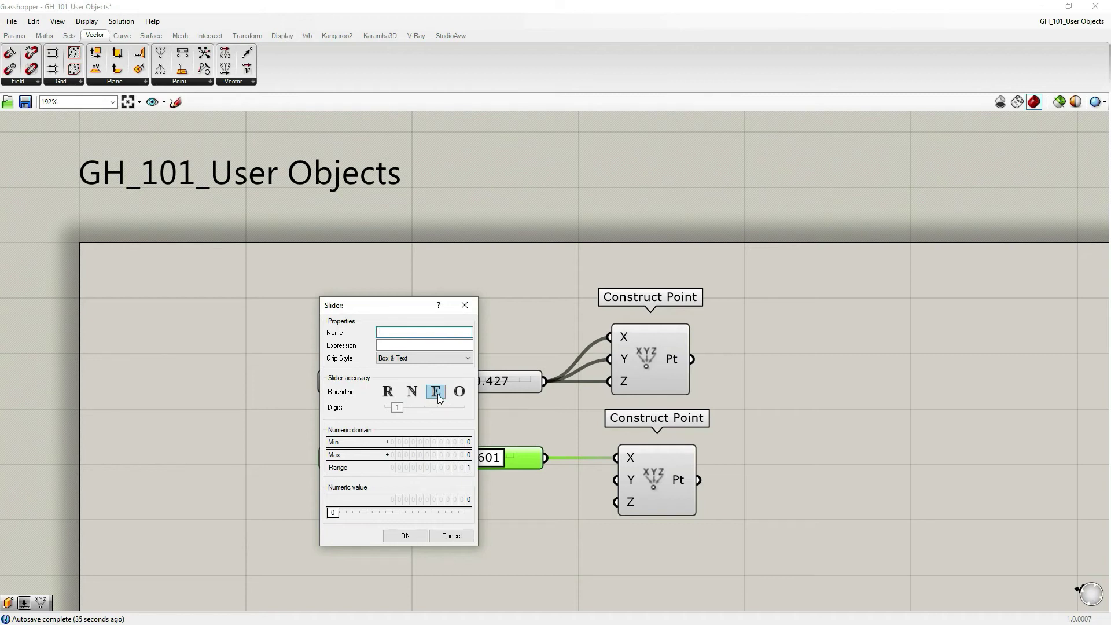
click(458, 393)
click(435, 393)
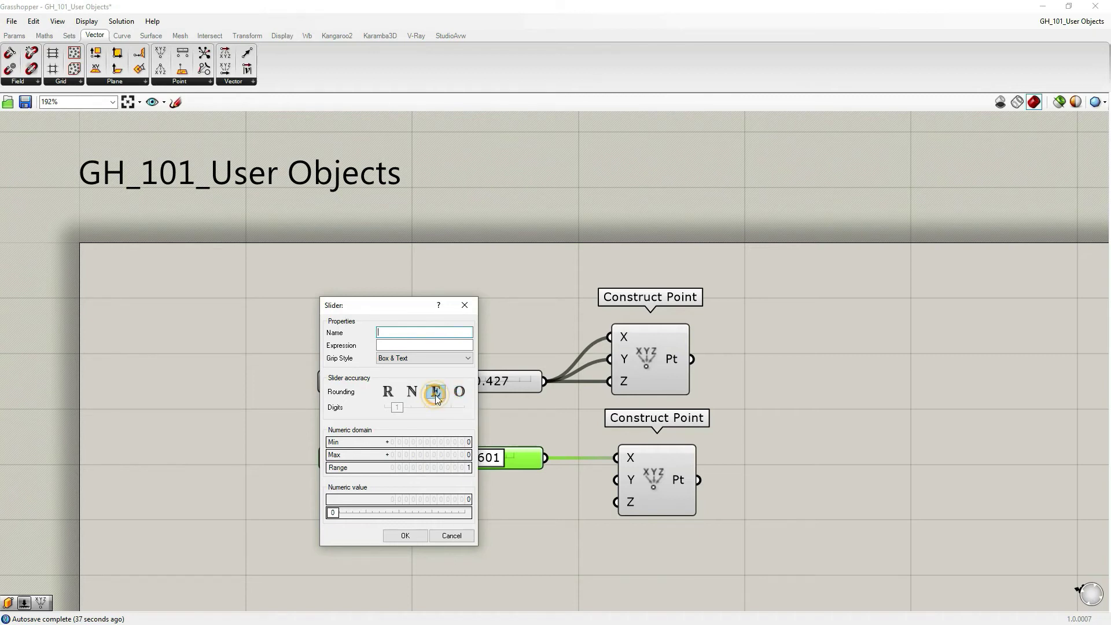
Set the slider's domain to Min -20 and Max 20
double_click(446, 455)
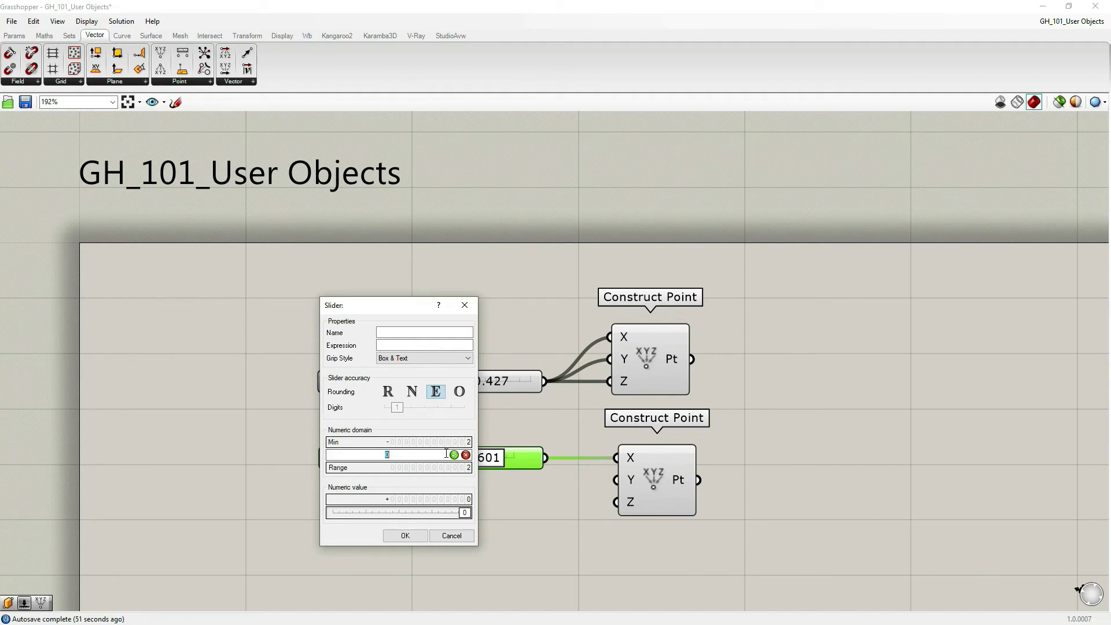
text(20)
click(454, 454)
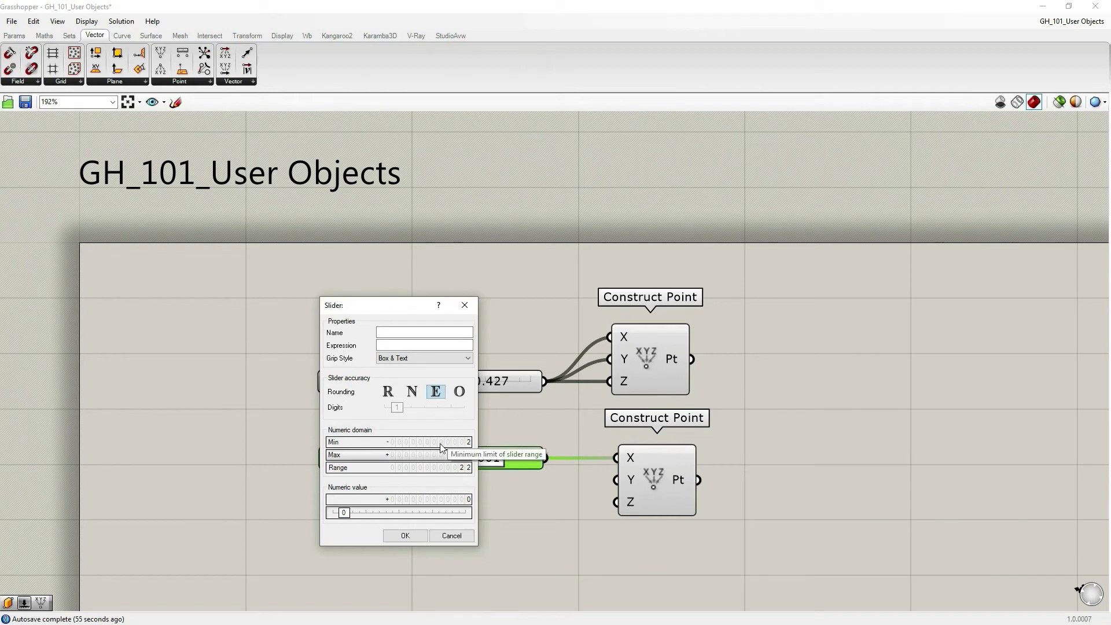
click(441, 443)
double_click(441, 444)
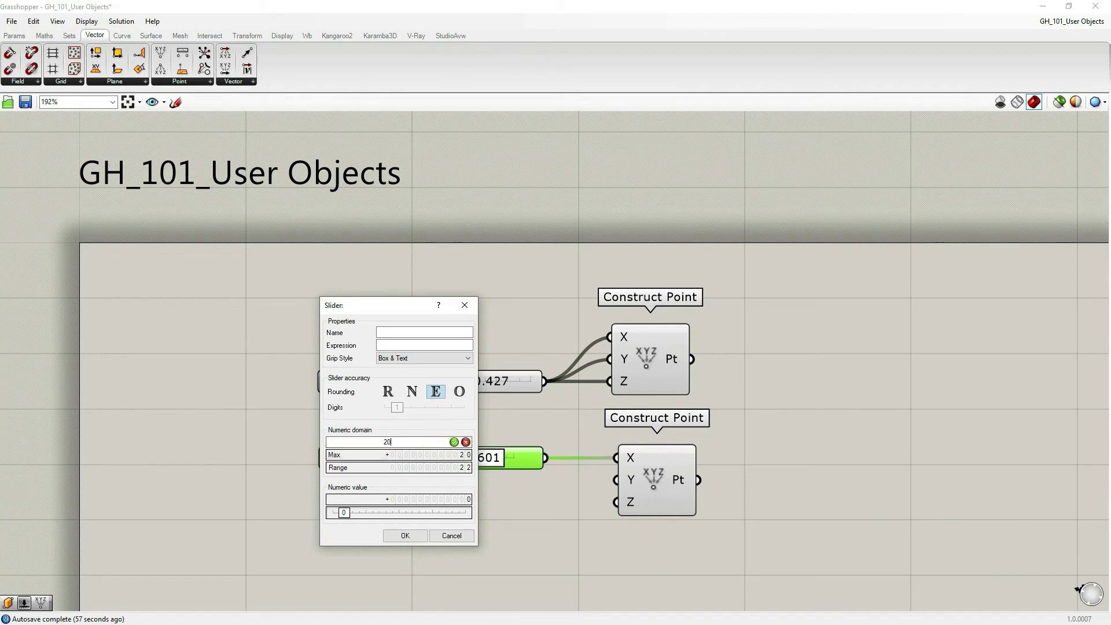
text(-20)
click(454, 442)
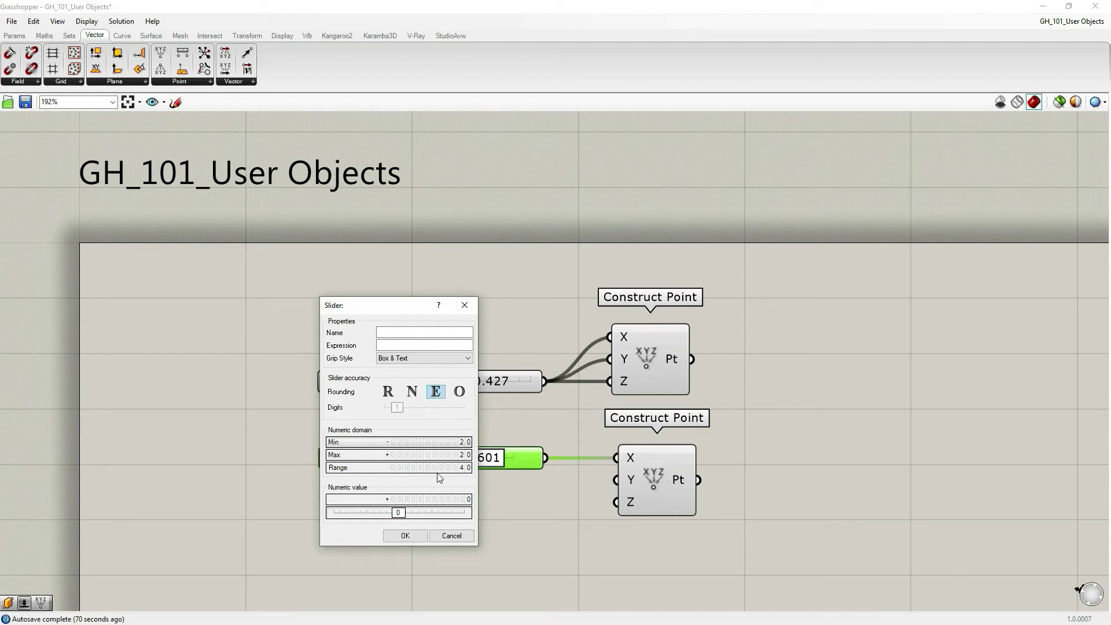
Apply the settings, then move the X coordinate slider left, raise its value and widen it
click(405, 535)
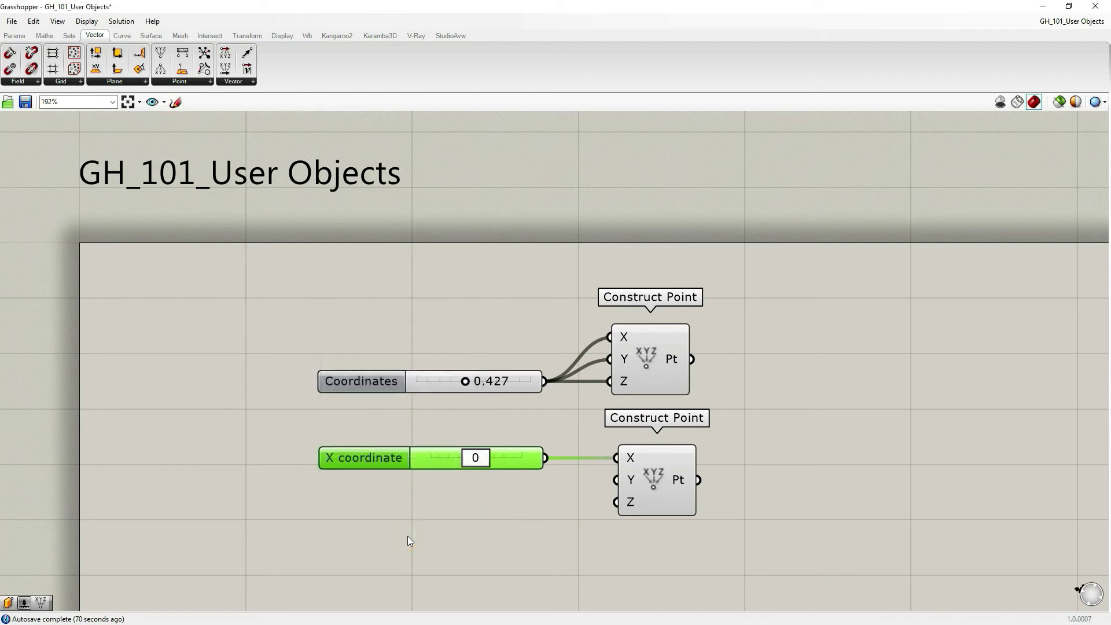
drag(524, 463, 433, 467)
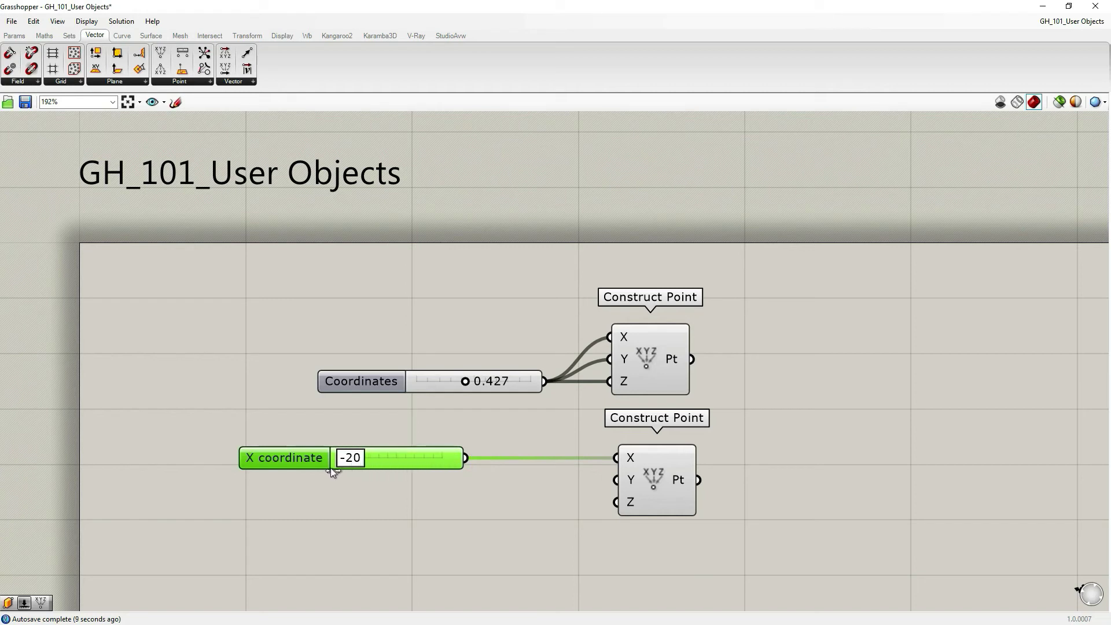
drag(343, 467, 361, 468)
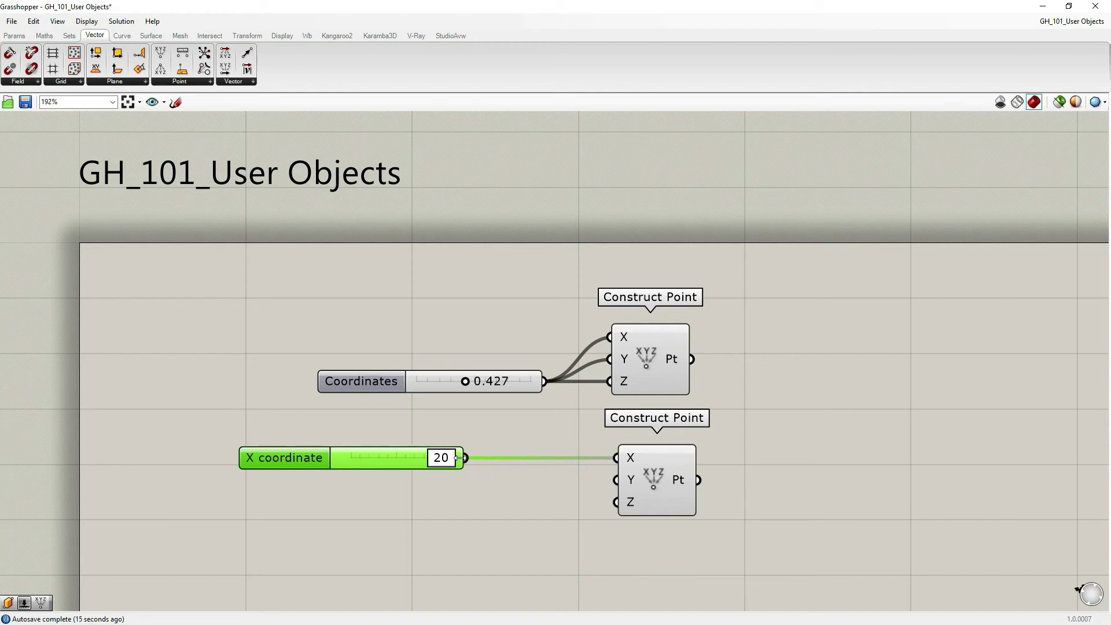
drag(461, 457, 568, 458)
Move the Coordinates slider left, widen it, and set its value to 0.674
drag(499, 384, 430, 383)
drag(331, 382, 207, 381)
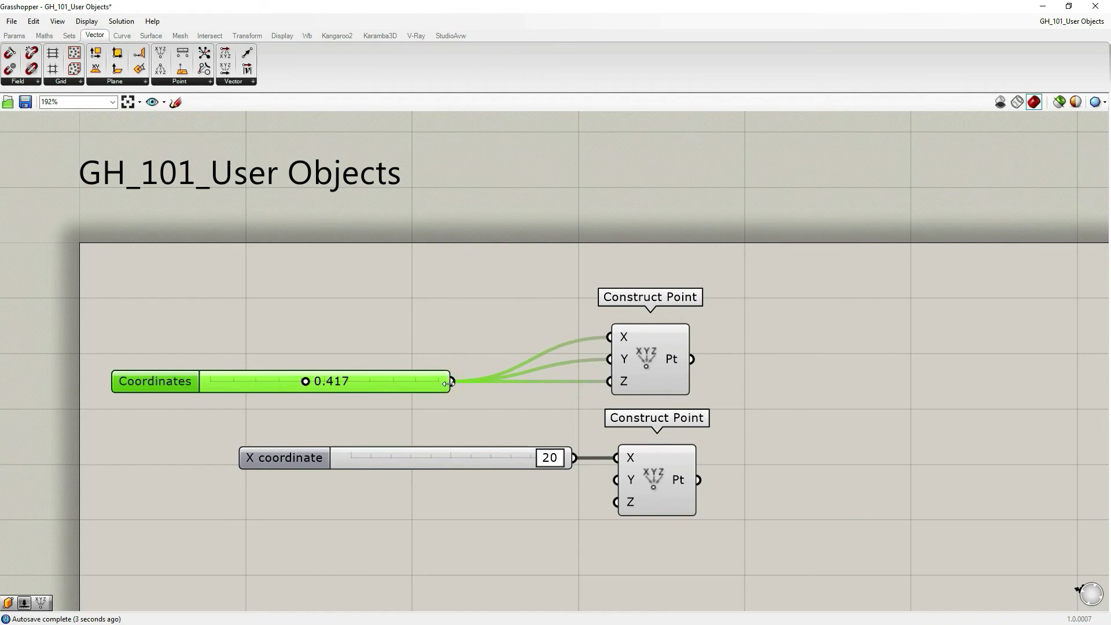
drag(450, 383, 576, 385)
drag(354, 382, 418, 386)
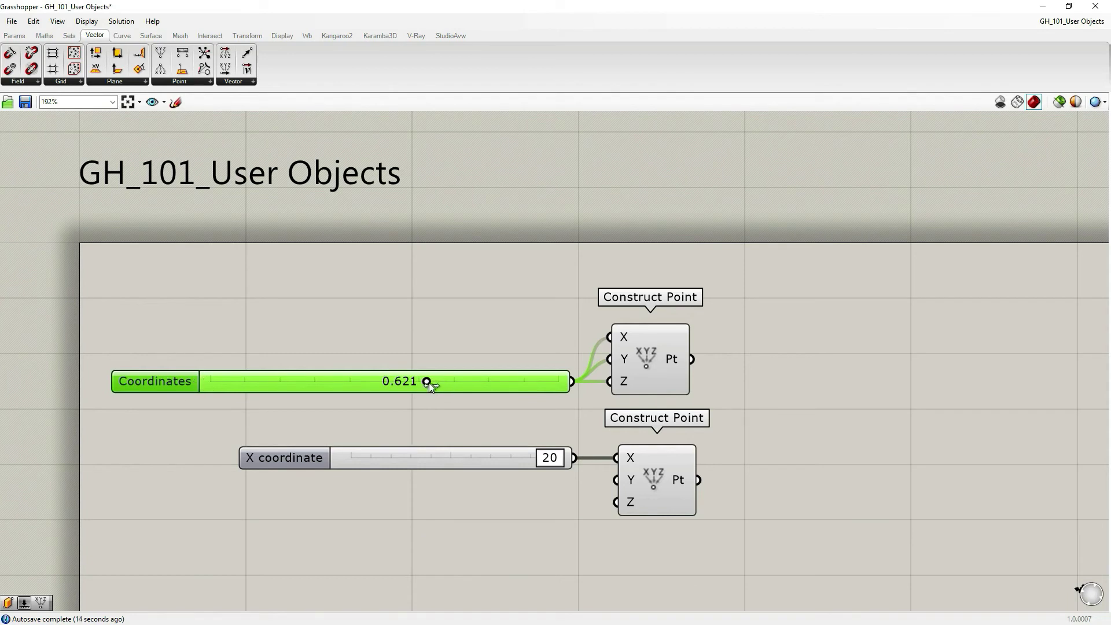
drag(429, 383, 307, 392)
drag(392, 387, 502, 384)
Leave Coordinates at 0.674 and enter 6 as the X coordinate slider's value in Slider settings
drag(400, 384, 445, 382)
double_click(279, 458)
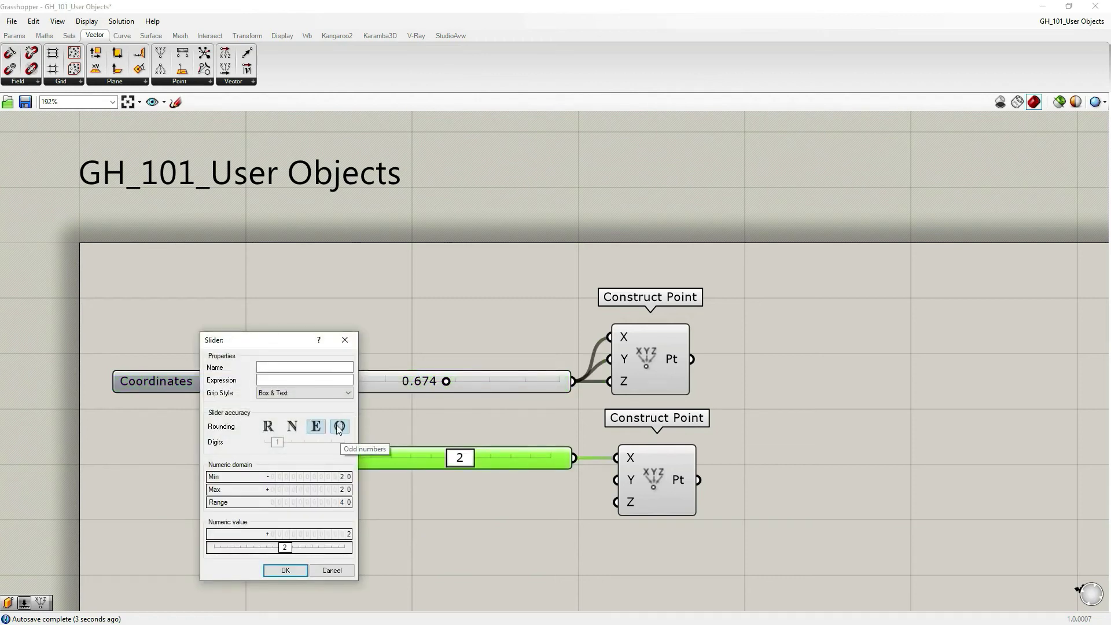
double_click(286, 548)
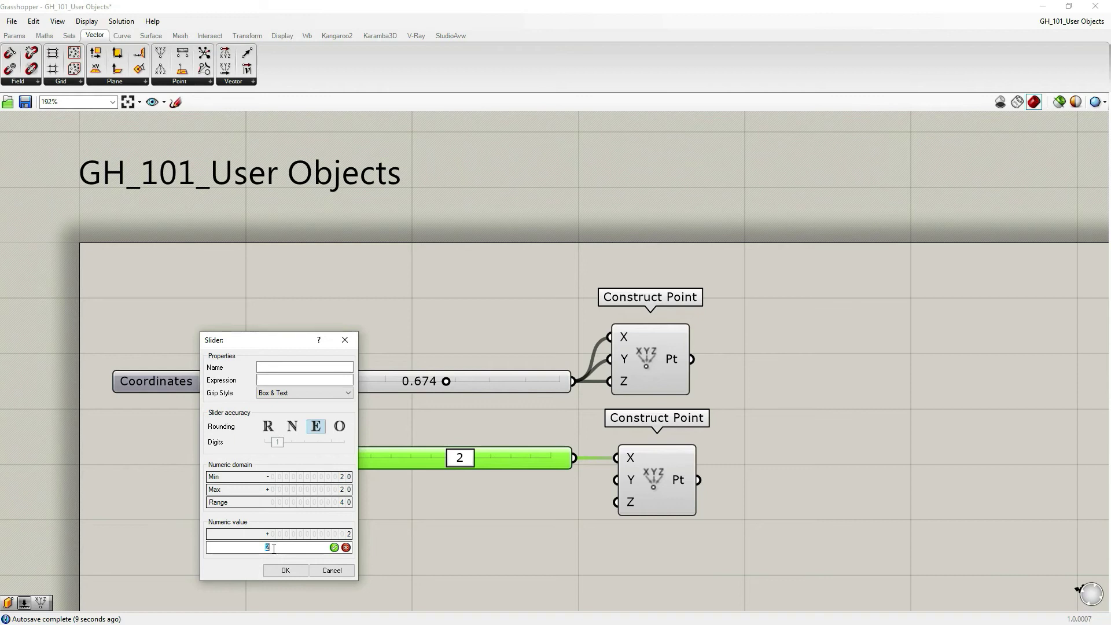
text(6)
click(333, 548)
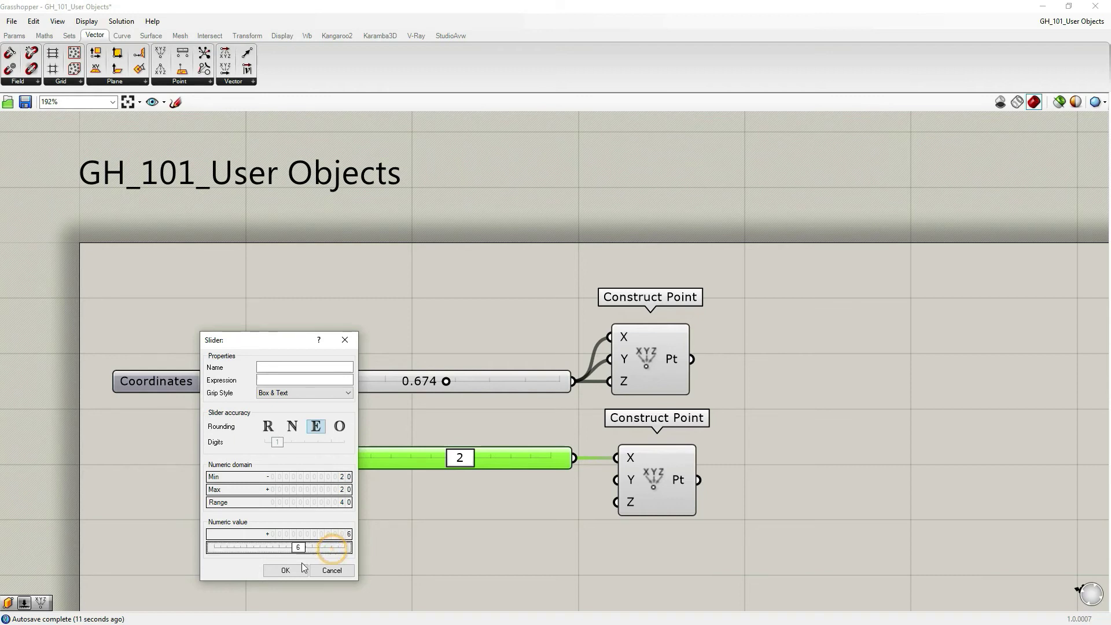
click(301, 570)
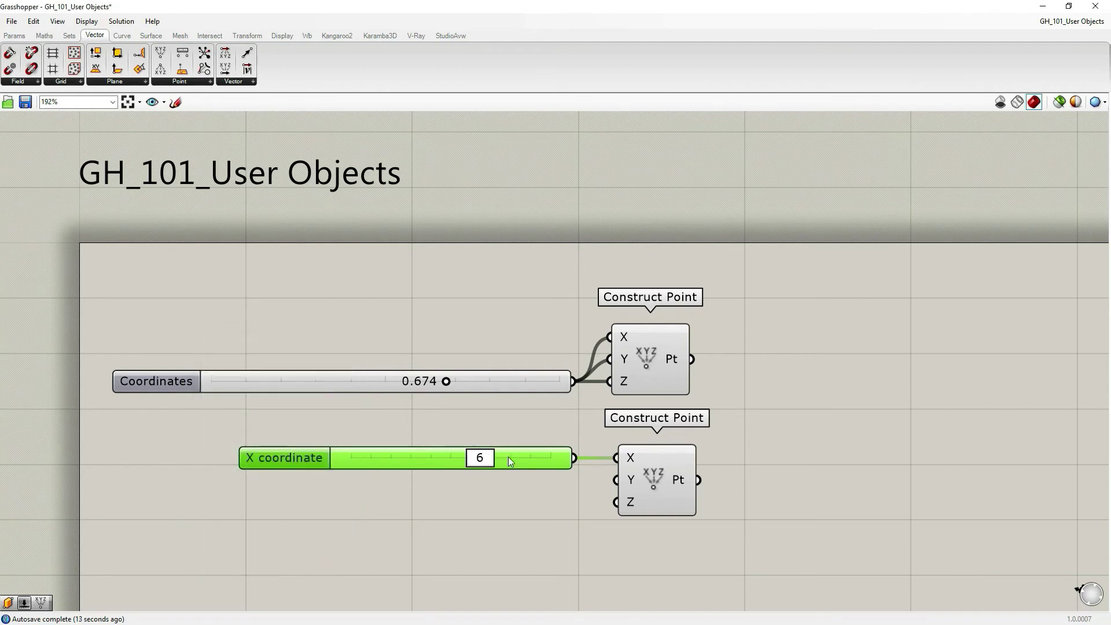
Type 8 directly into the X coordinate slider's value box and commit it
click(475, 496)
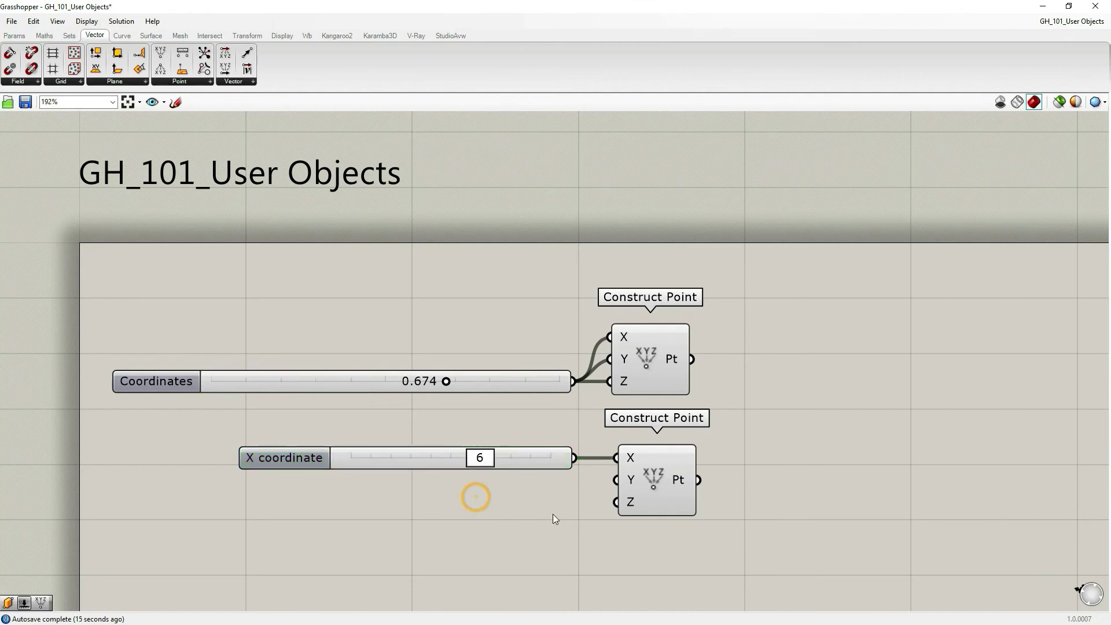
double_click(481, 459)
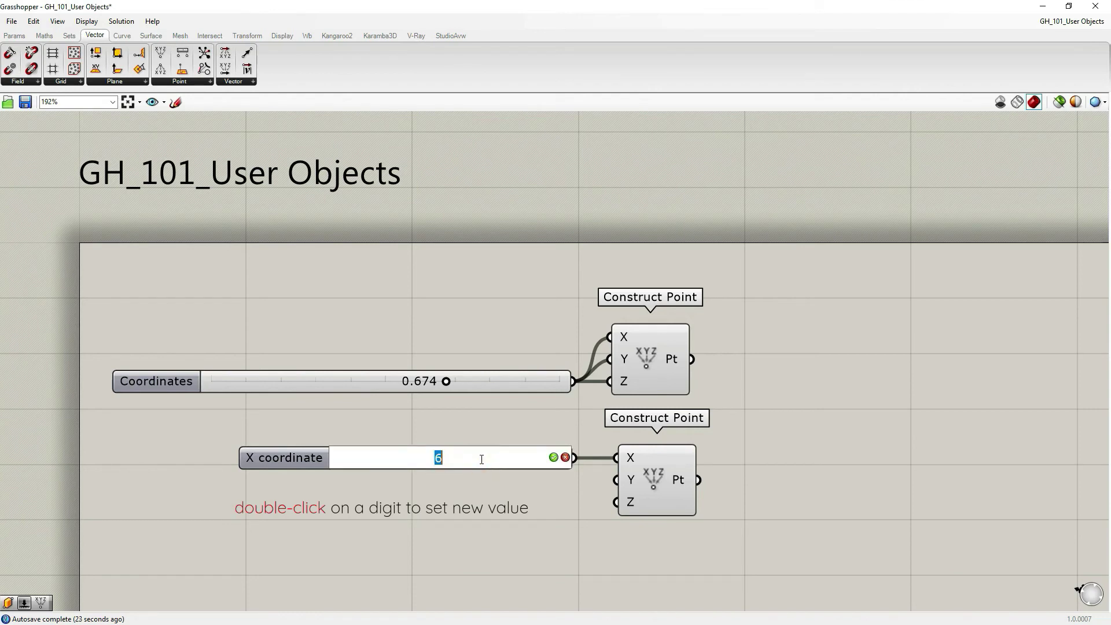
text(8)
click(555, 460)
mouse_move(484, 460)
mouse_down()
mouse_move(455, 461)
mouse_move(488, 462)
mouse_up()
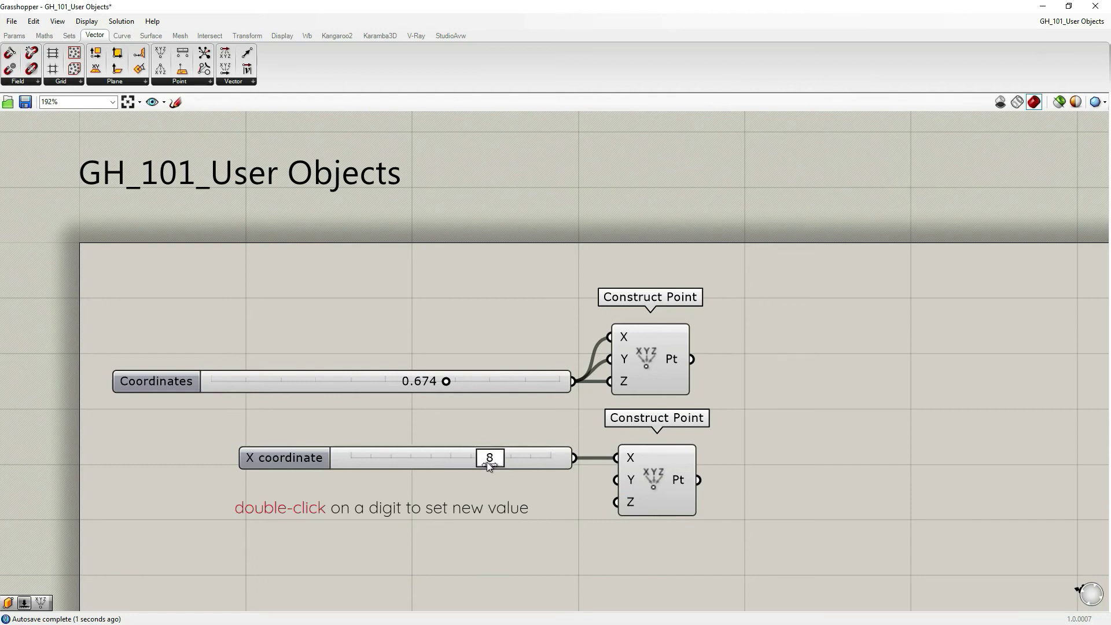
Open and dismiss the X coordinate slider's settings and options menu without changes
double_click(296, 456)
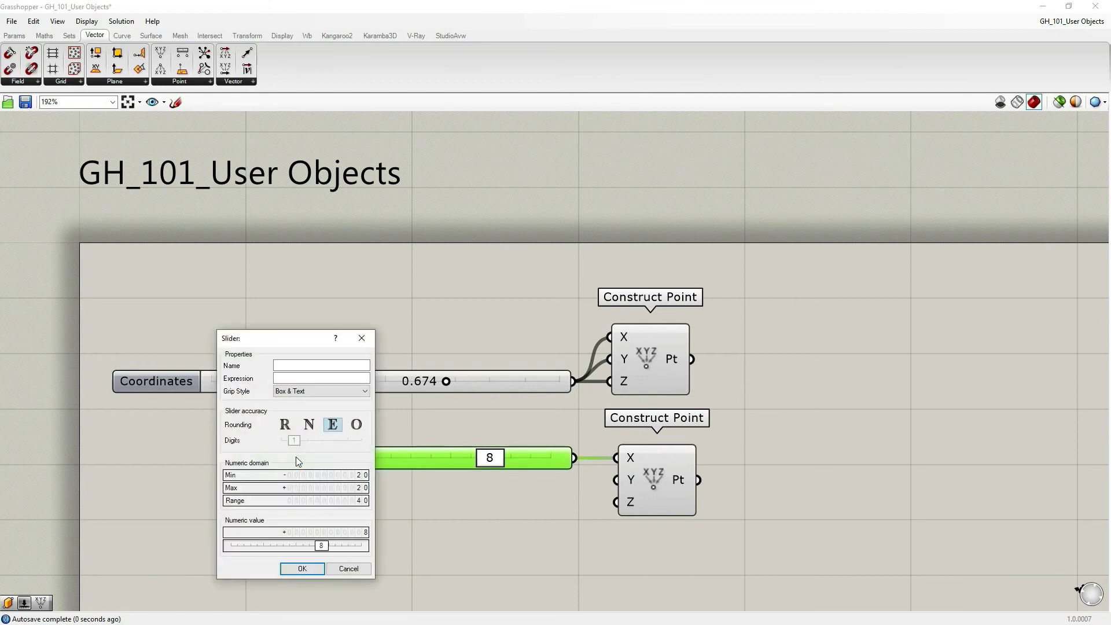
click(361, 337)
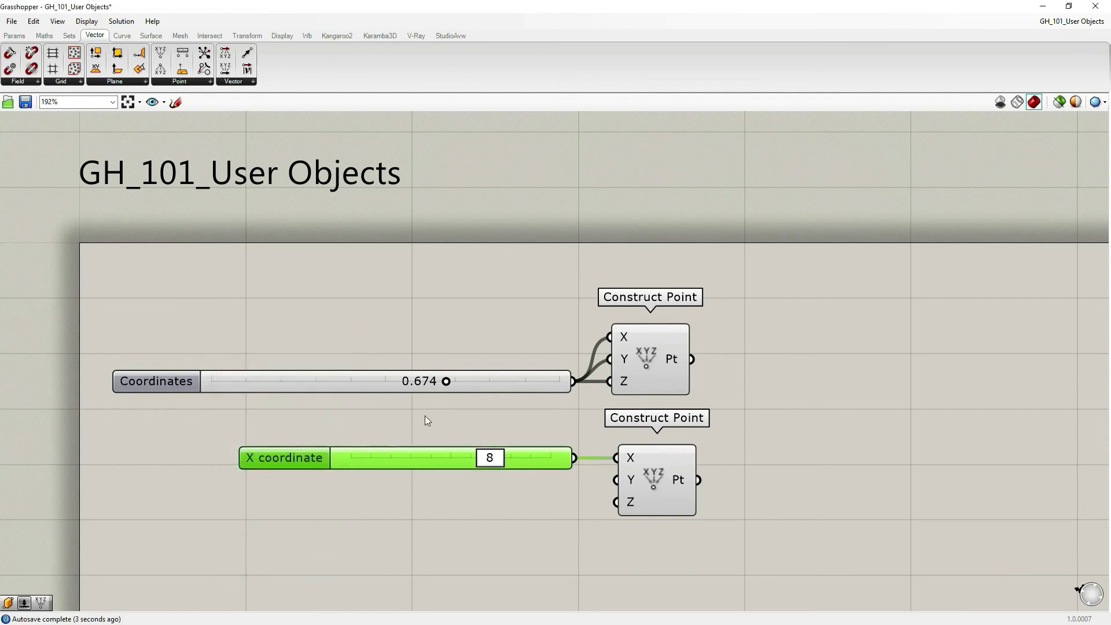
right_click(294, 461)
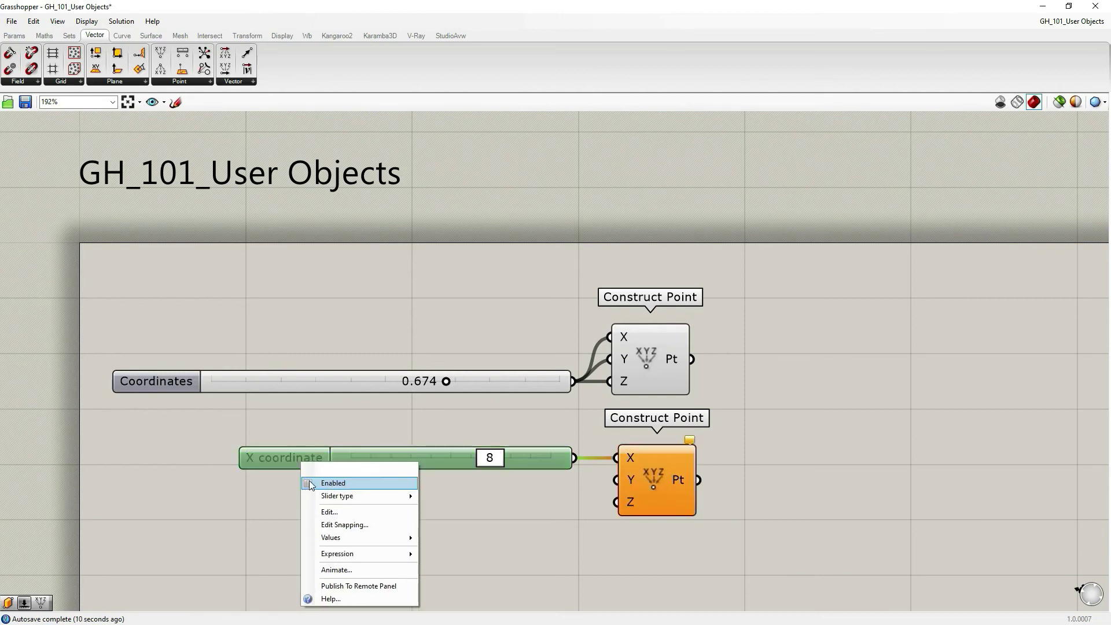
key(Escape)
Switch the X coordinate slider to Integers, then browse its Values and Expression menu entries
right_click(281, 460)
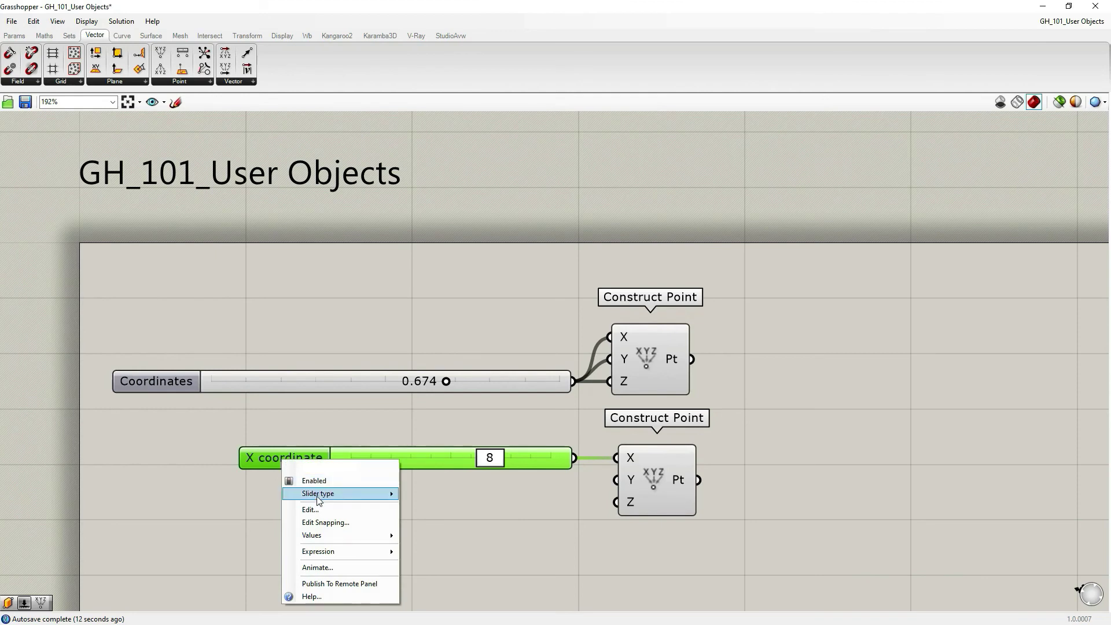
mouse_move(318, 497)
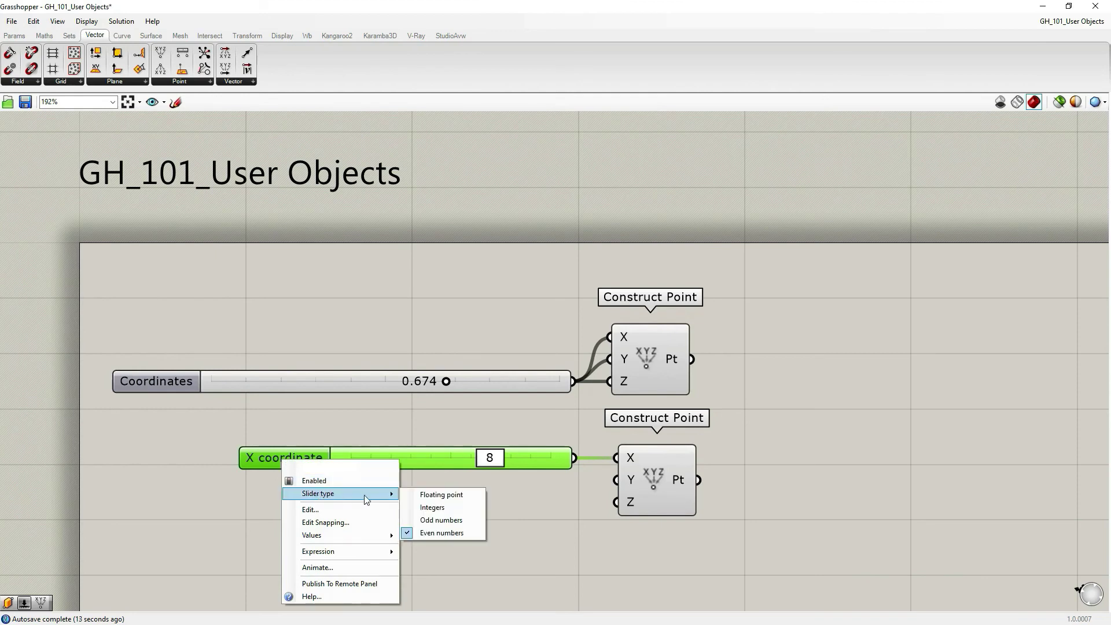
click(451, 507)
right_click(299, 459)
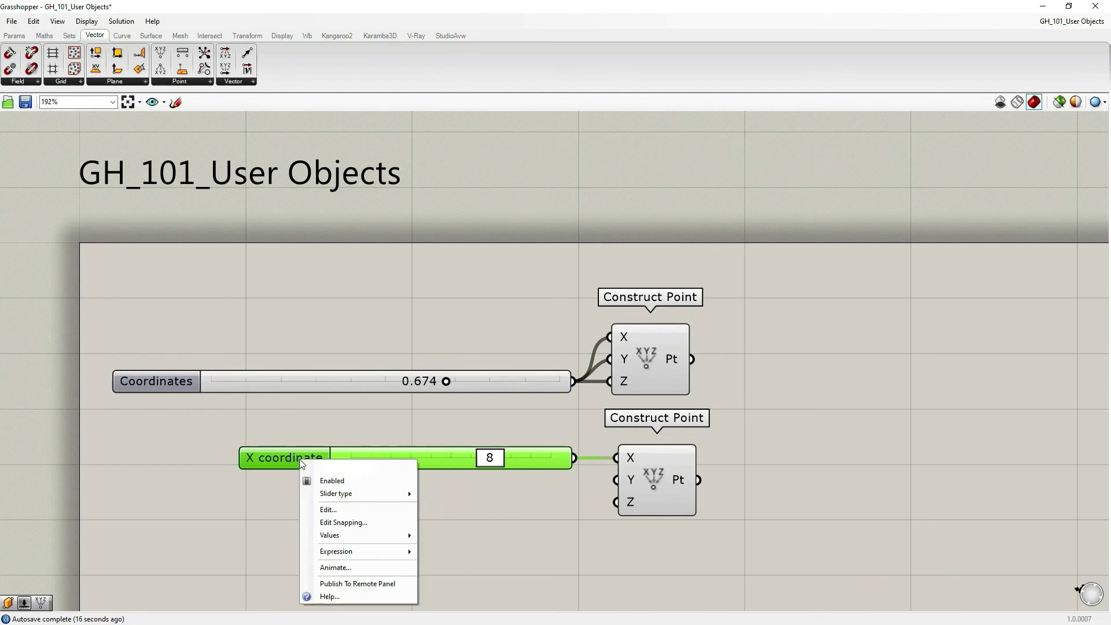
right_click(374, 465)
mouse_move(420, 543)
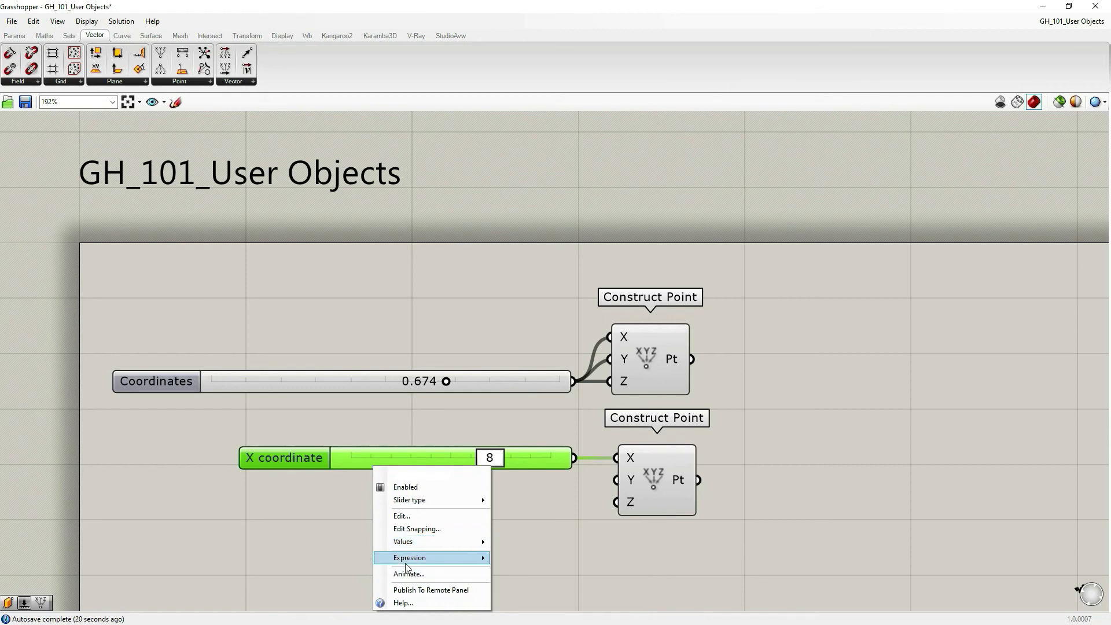
mouse_move(414, 563)
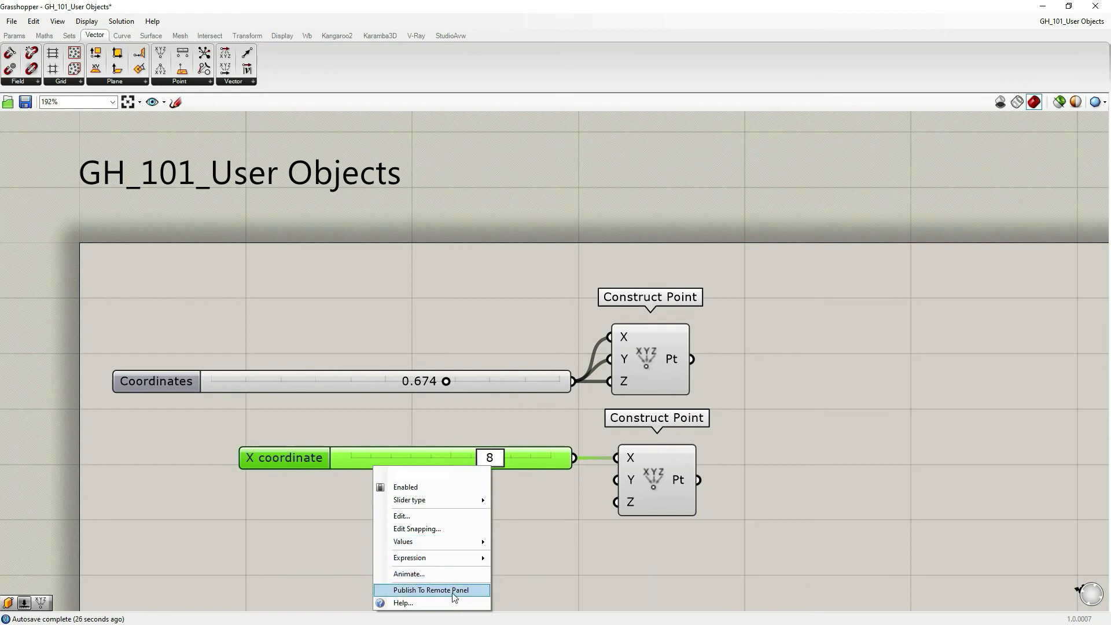
click(546, 529)
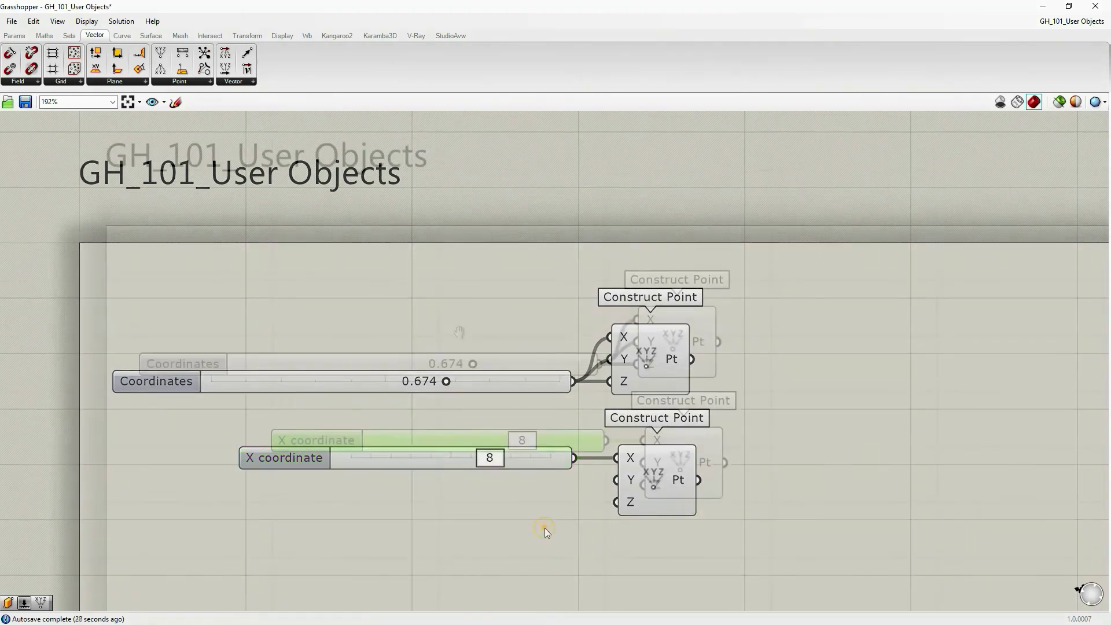
click(367, 442)
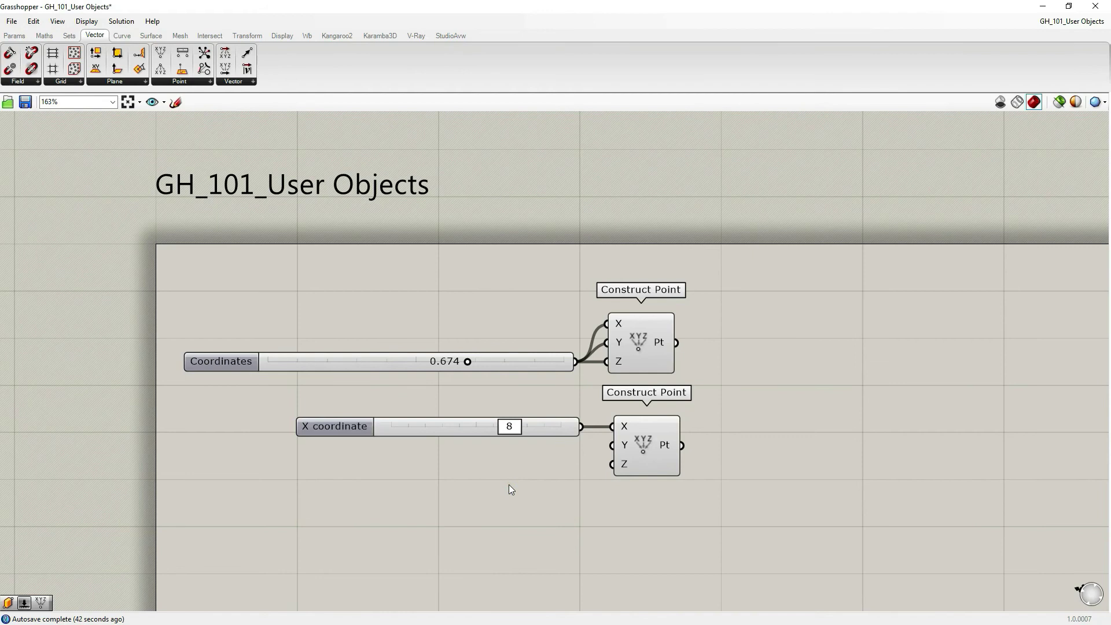
right_drag(510, 484, 442, 470)
scroll(436, 470, down, 2)
double_click(364, 495)
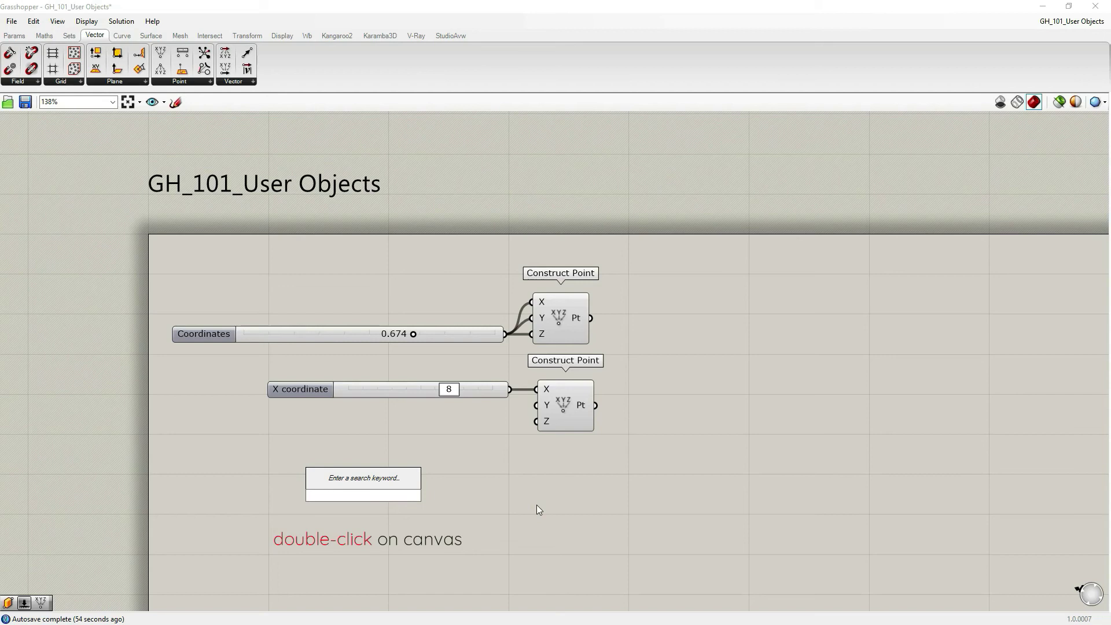
text(5)
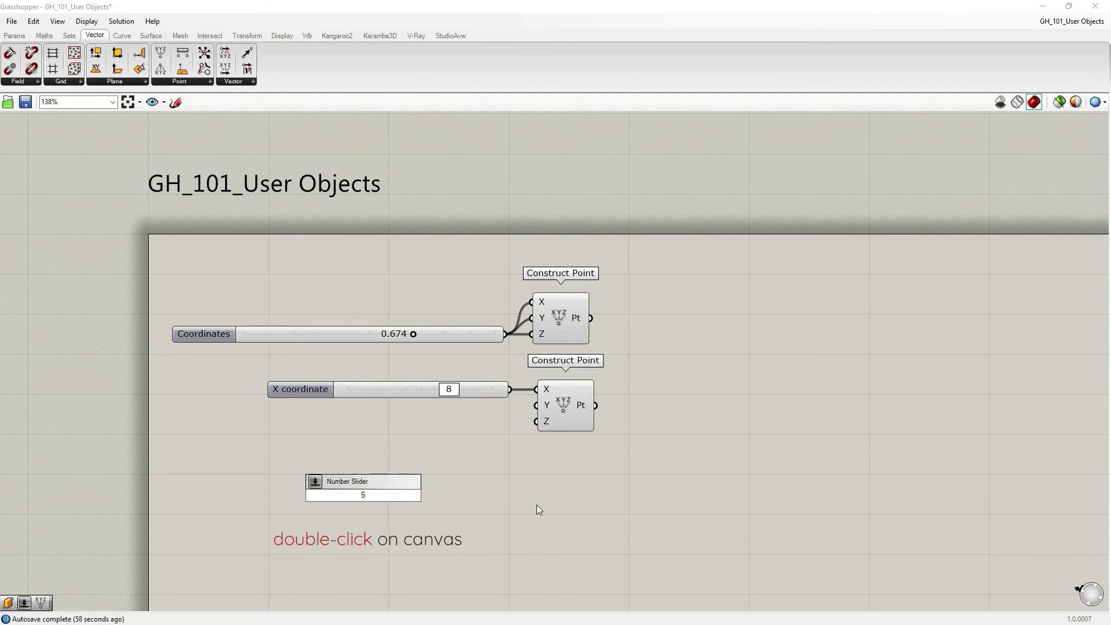
text(.0)
key(BackSpace)
text(35)
key(Return)
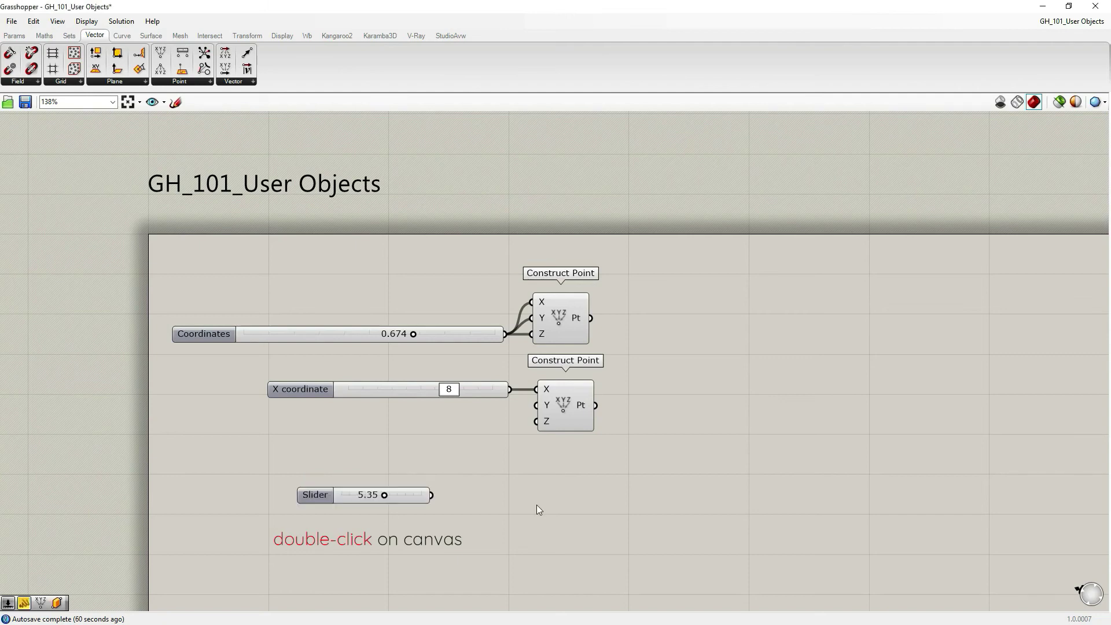
drag(450, 539, 302, 474)
key(Delete)
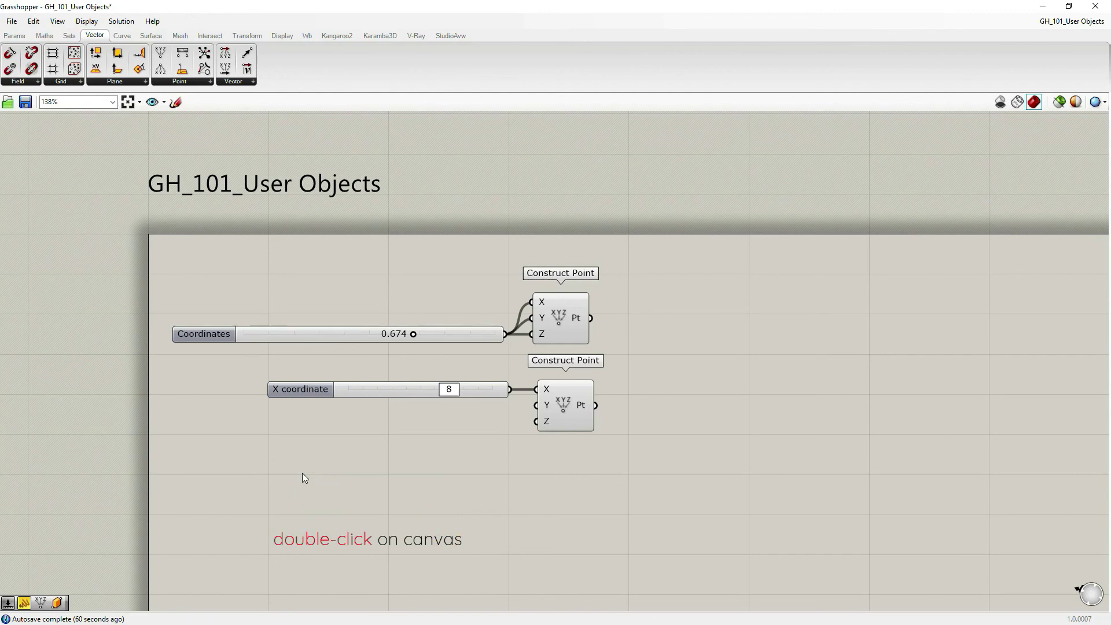
Type 10 on the canvas to create a 0–10 integer slider, then widen and reposition it
double_click(361, 485)
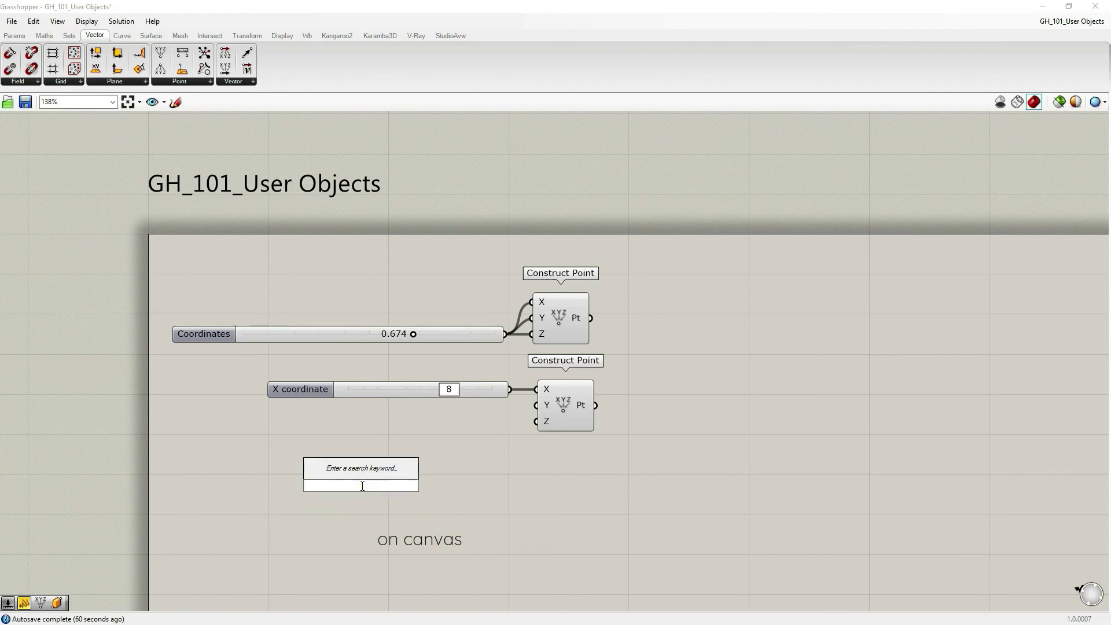
text(10)
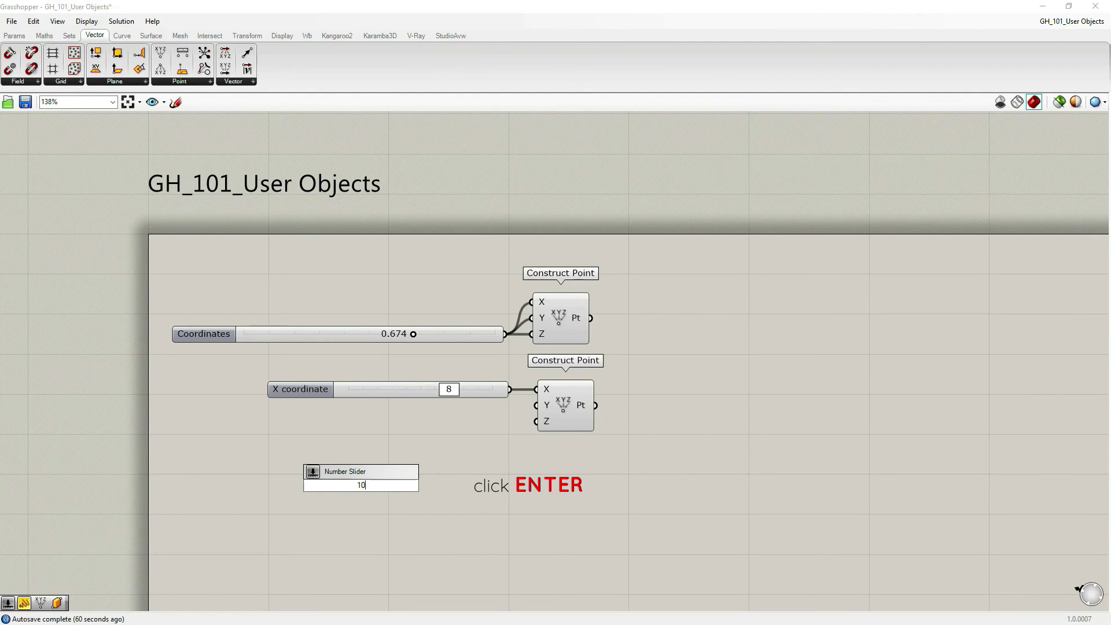
key(Return)
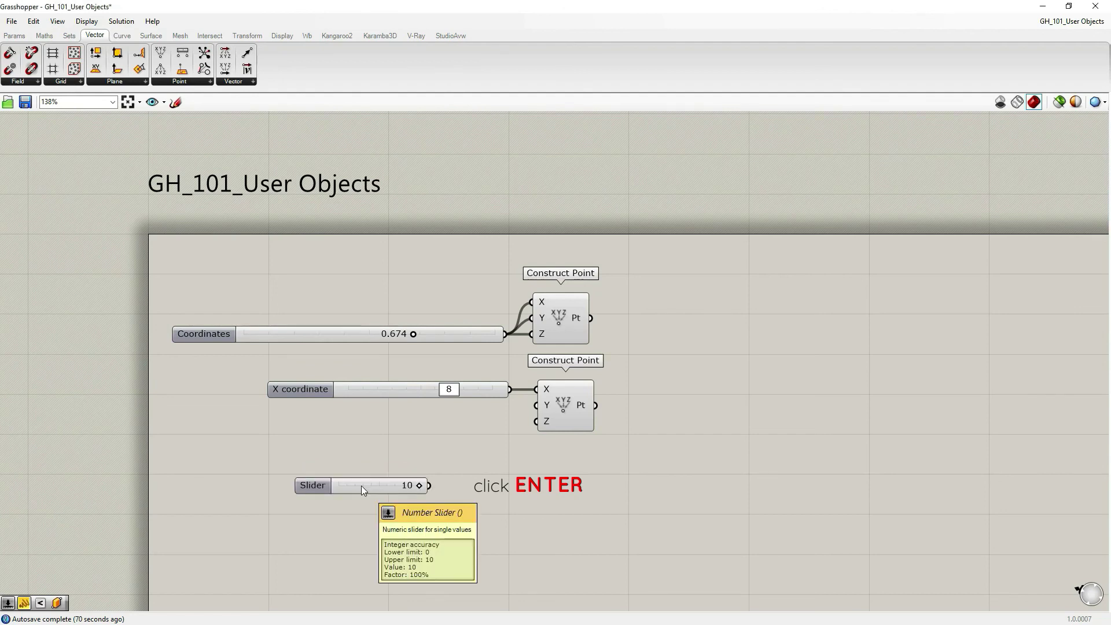
scroll(339, 446, up, 3)
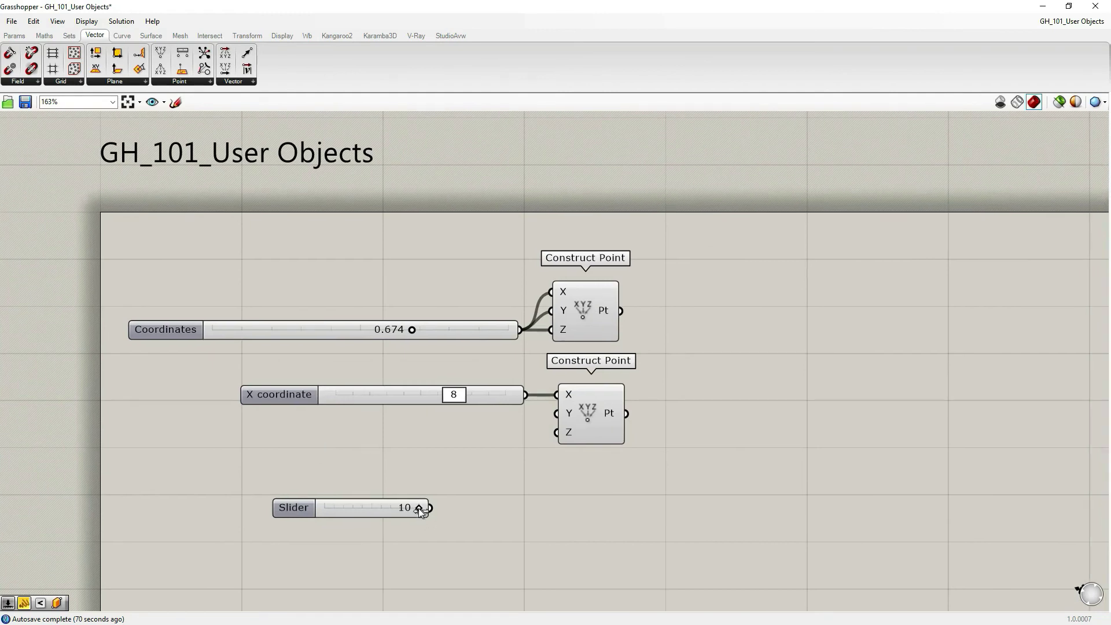
drag(418, 508, 333, 517)
drag(428, 513, 382, 476)
Create a new number slider by typing 12.23 on the canvas
double_click(345, 547)
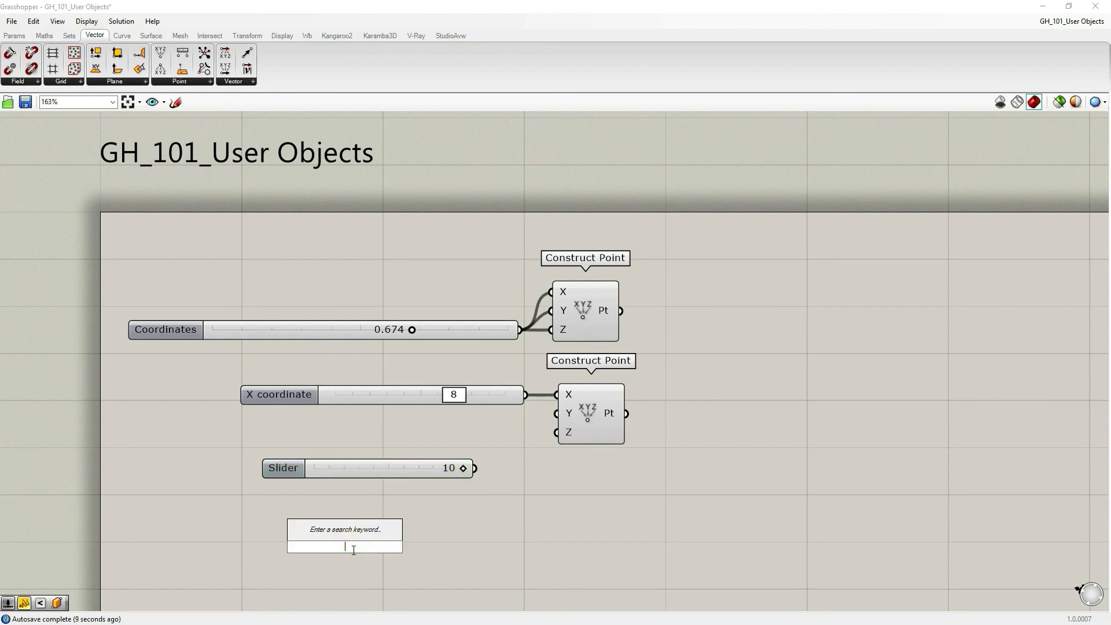
text(12.23)
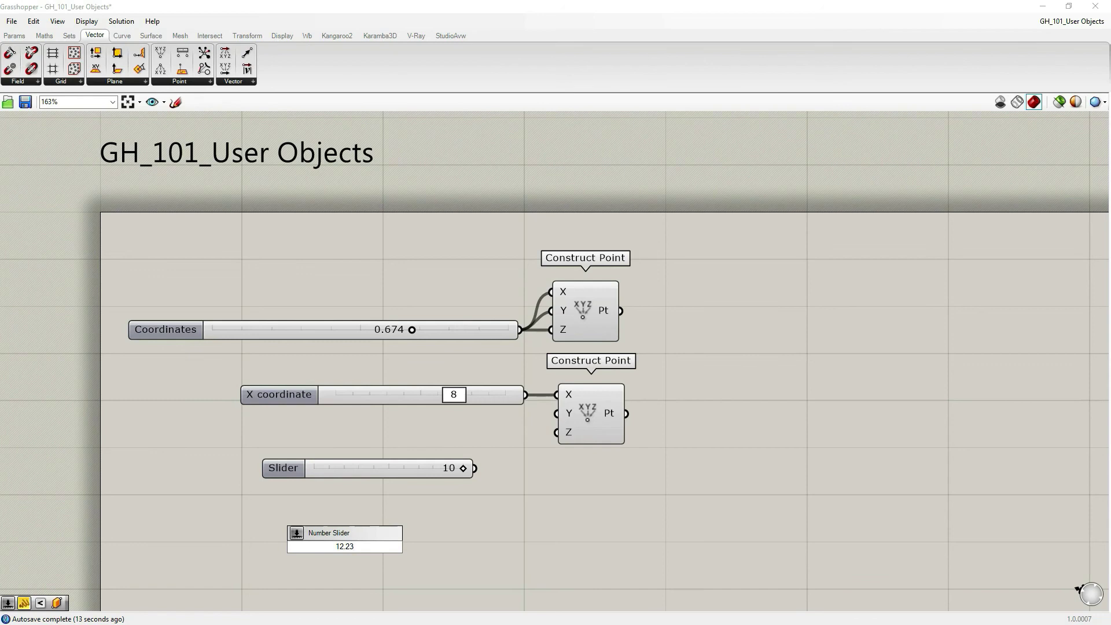
key(Return)
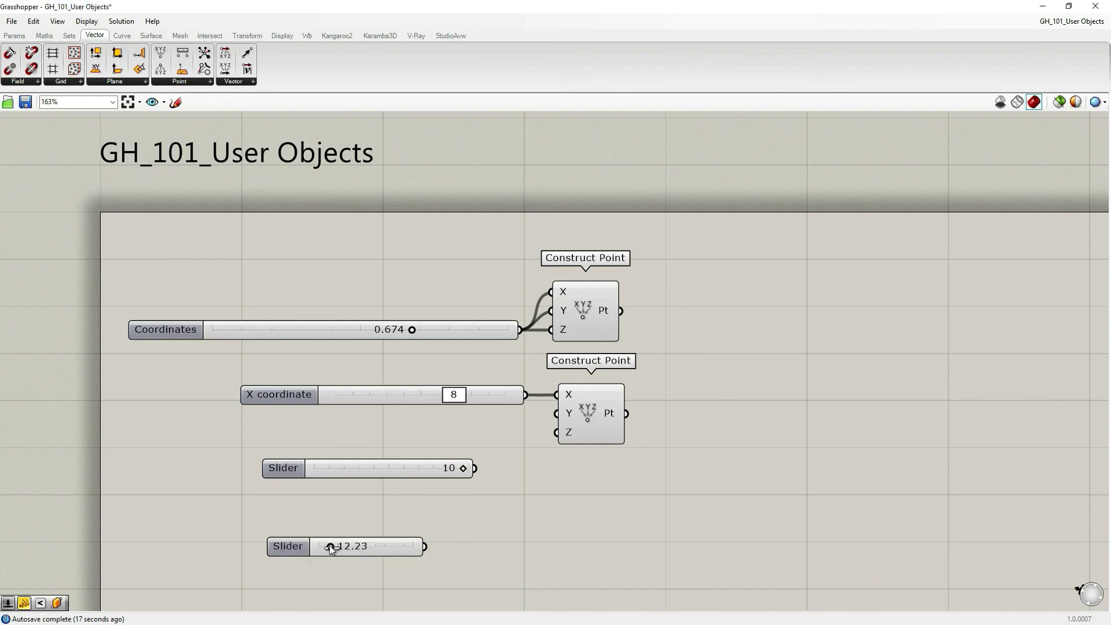
Drag the new slider's value to 34.03 and place it under the 10 slider
drag(383, 555, 469, 547)
drag(318, 548, 500, 550)
drag(401, 558, 348, 553)
drag(432, 542, 439, 507)
click(426, 562)
Create a slider ranging -5.3 to 10.2 by typing -5.3<0<10.2 on the canvas
right_drag(364, 596, 337, 537)
double_click(337, 537)
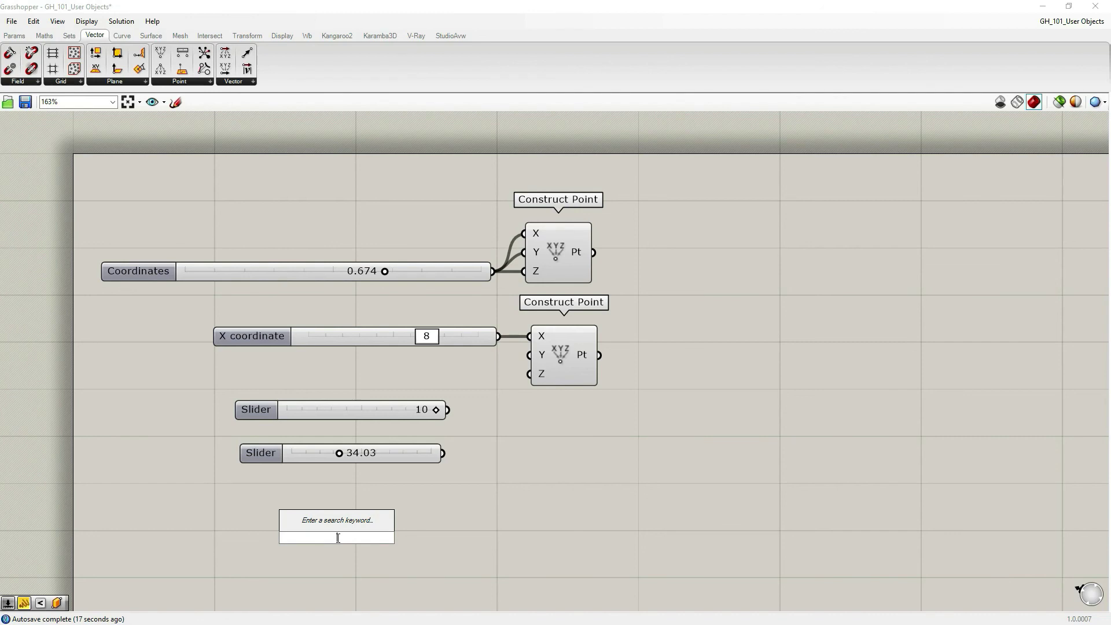
text(-5)
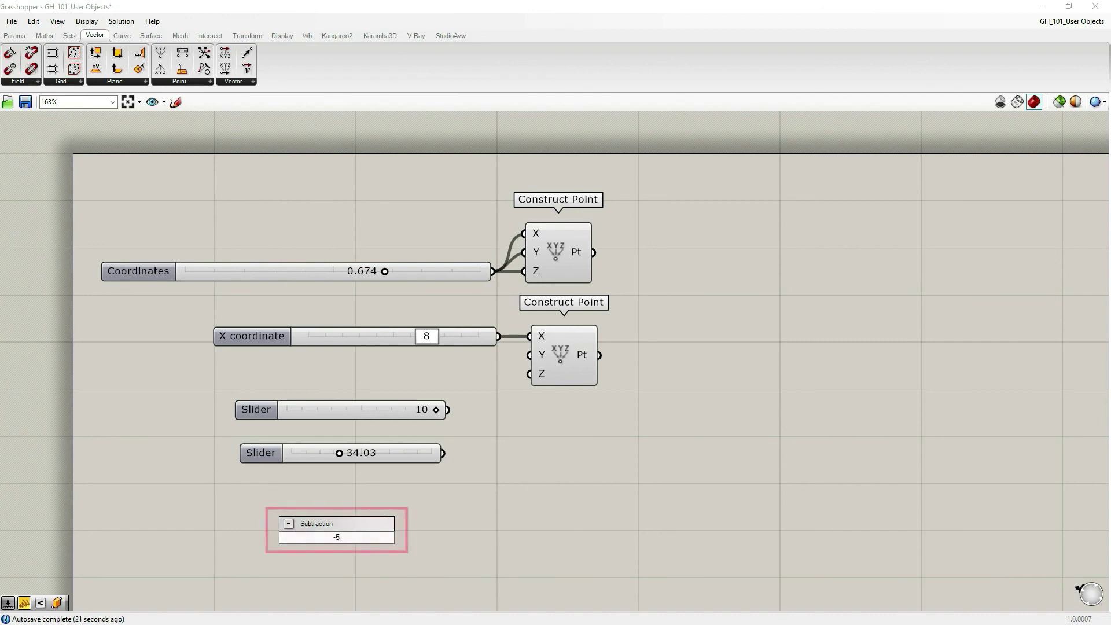
text(.3<)
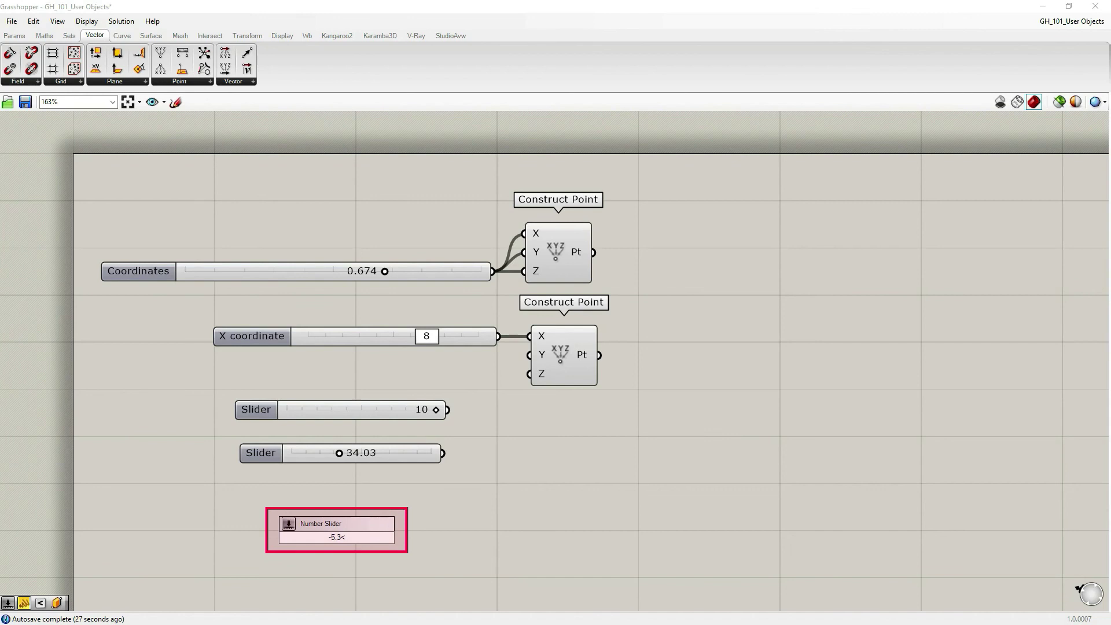
text(0<10.2)
key(Return)
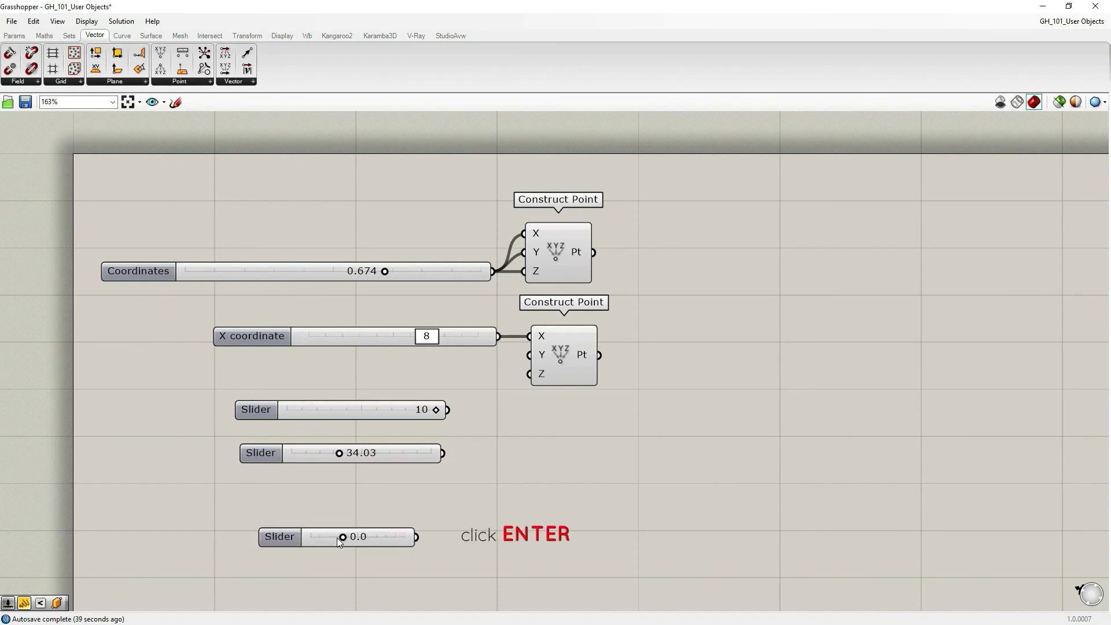
Move the new slider under the others, set it to 5.8, and select all five sliders
drag(440, 540, 423, 500)
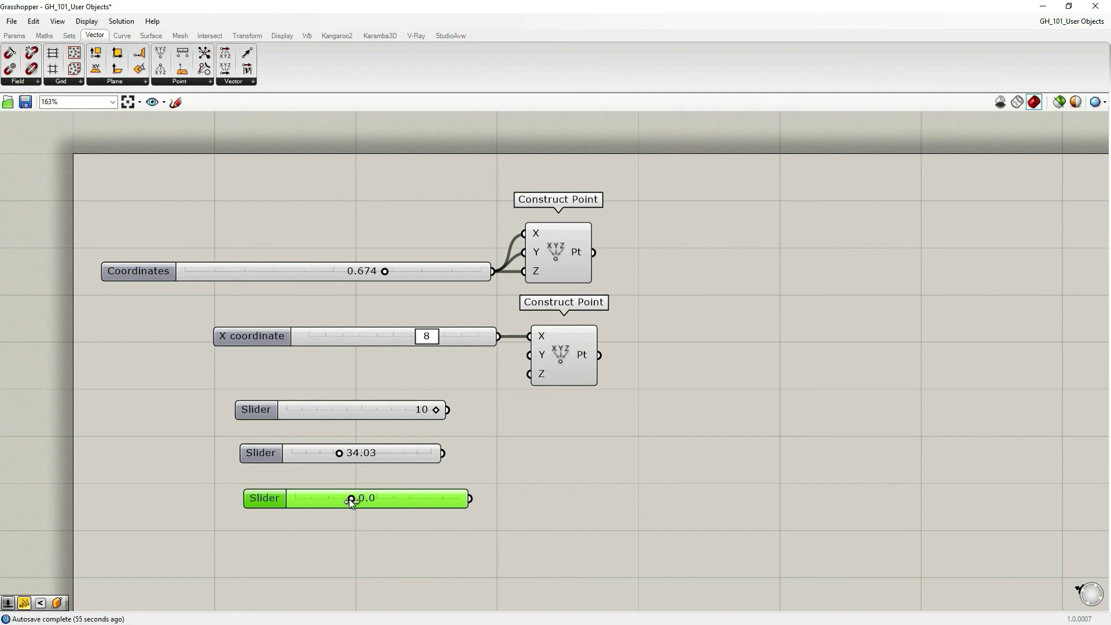
drag(348, 501, 281, 501)
drag(467, 508, 354, 510)
drag(350, 555, 274, 204)
Left-align the five selected sliders, then deselect them and zoom out to 138%
click(291, 255)
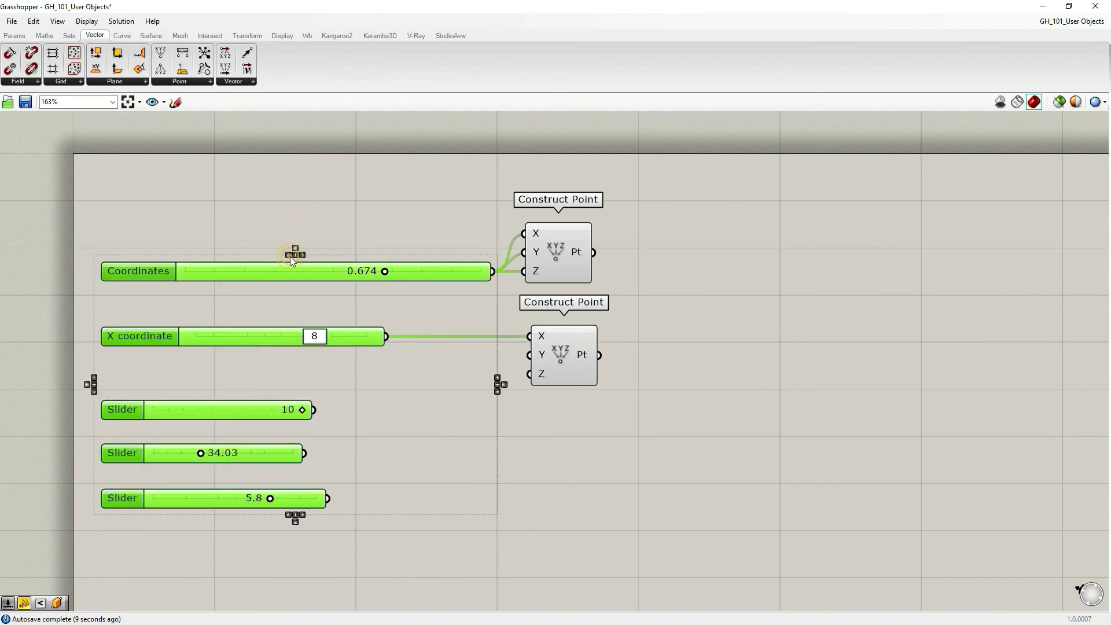
click(388, 213)
right_drag(448, 236, 470, 311)
click(593, 431)
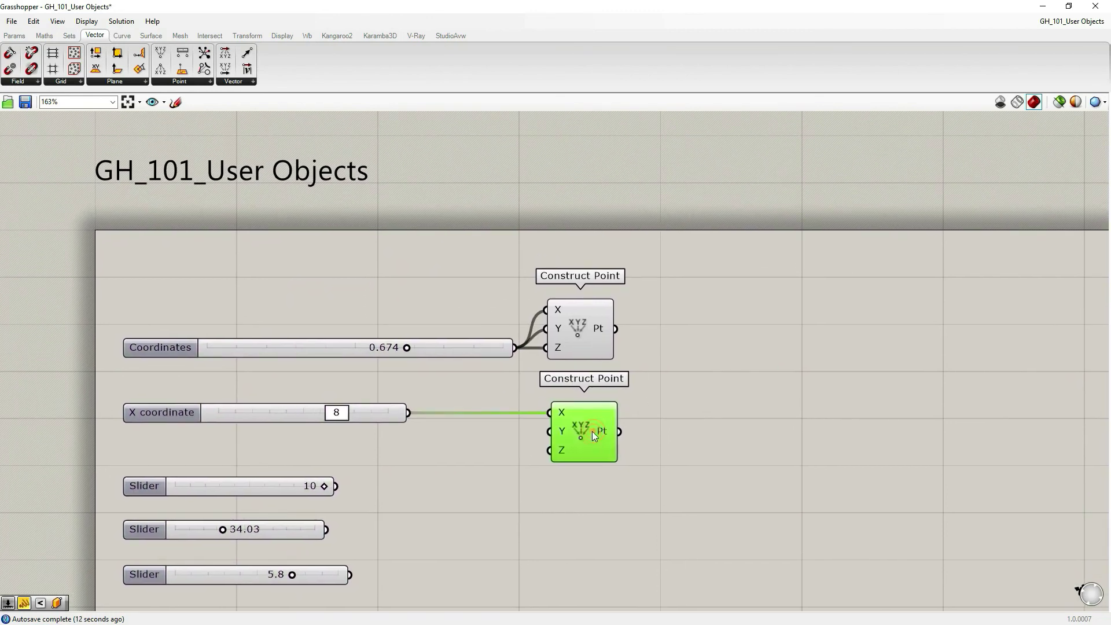
click(694, 372)
scroll(492, 420, down, 3)
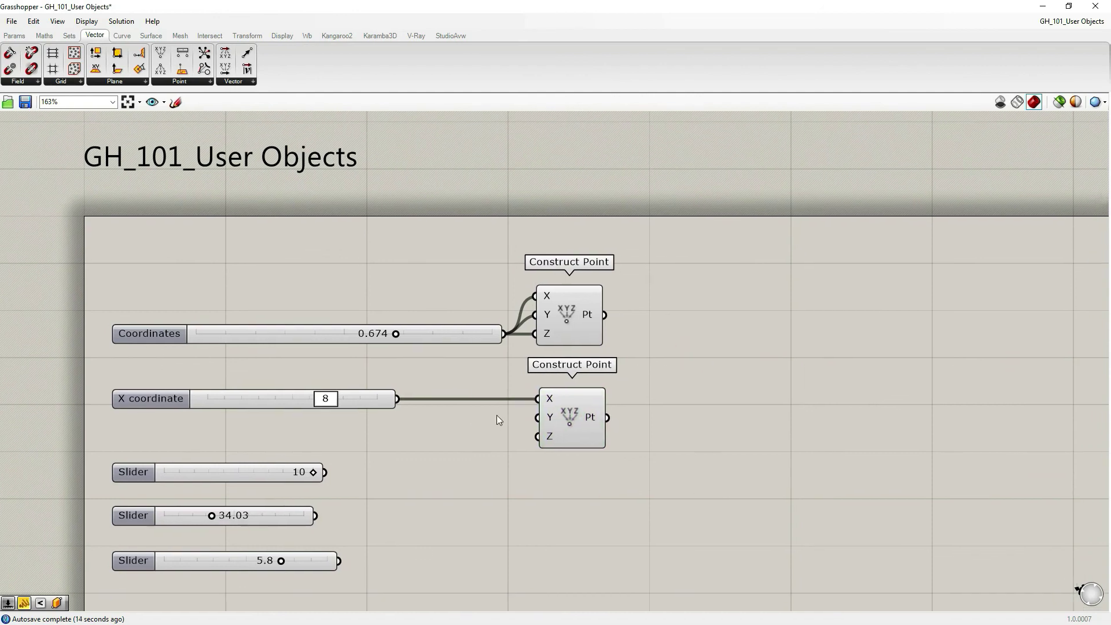